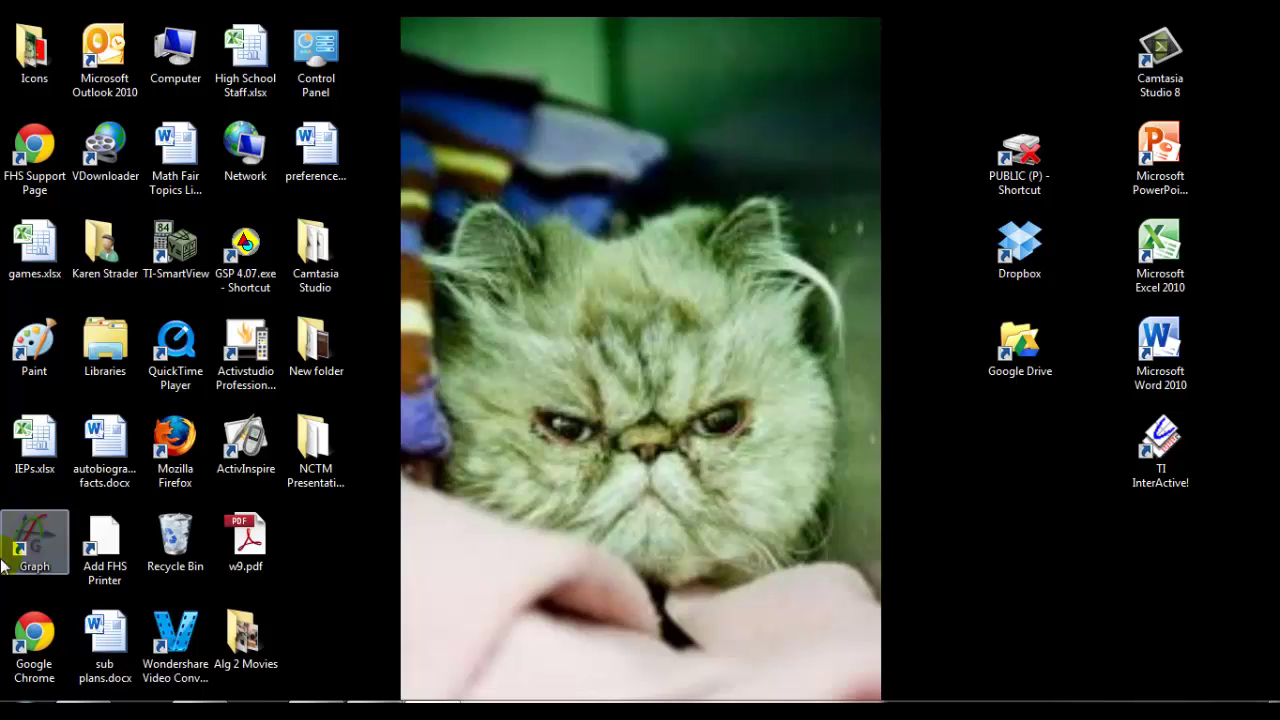
Launch Graph and enable Show grid for both the x-axis and y-axis in Edit axes
click(336, 697)
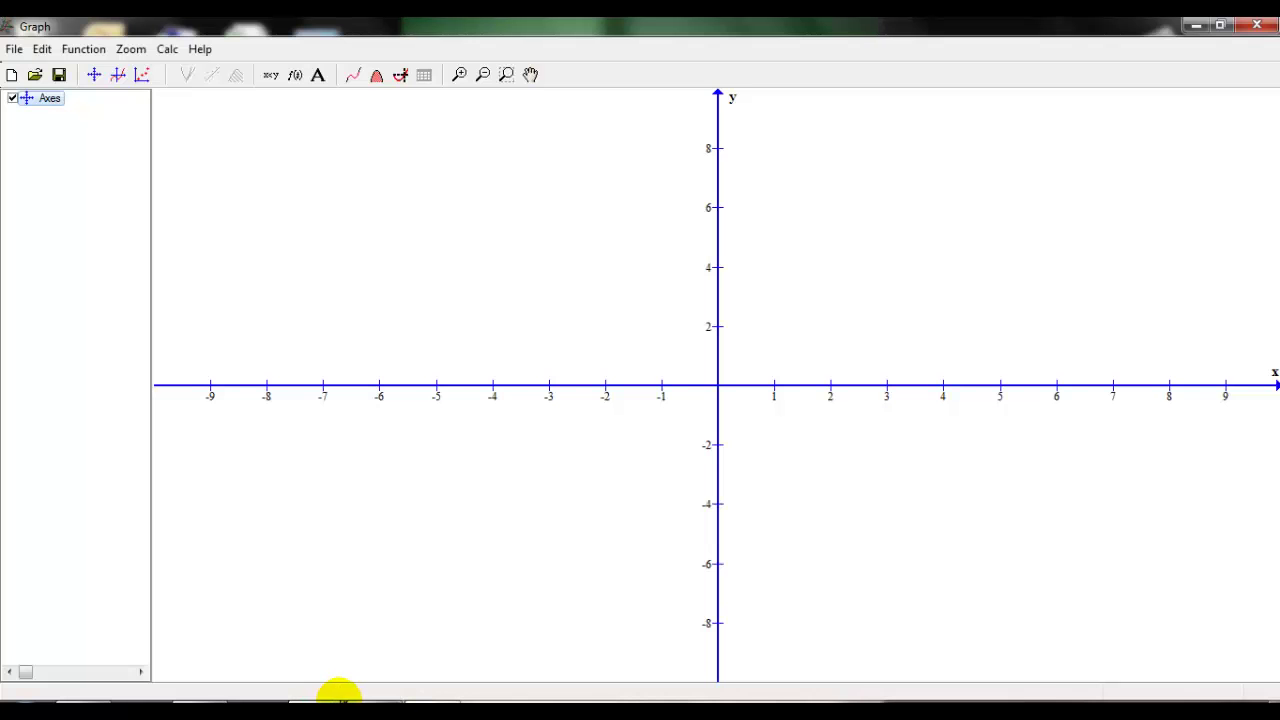
mouse_move(340, 694)
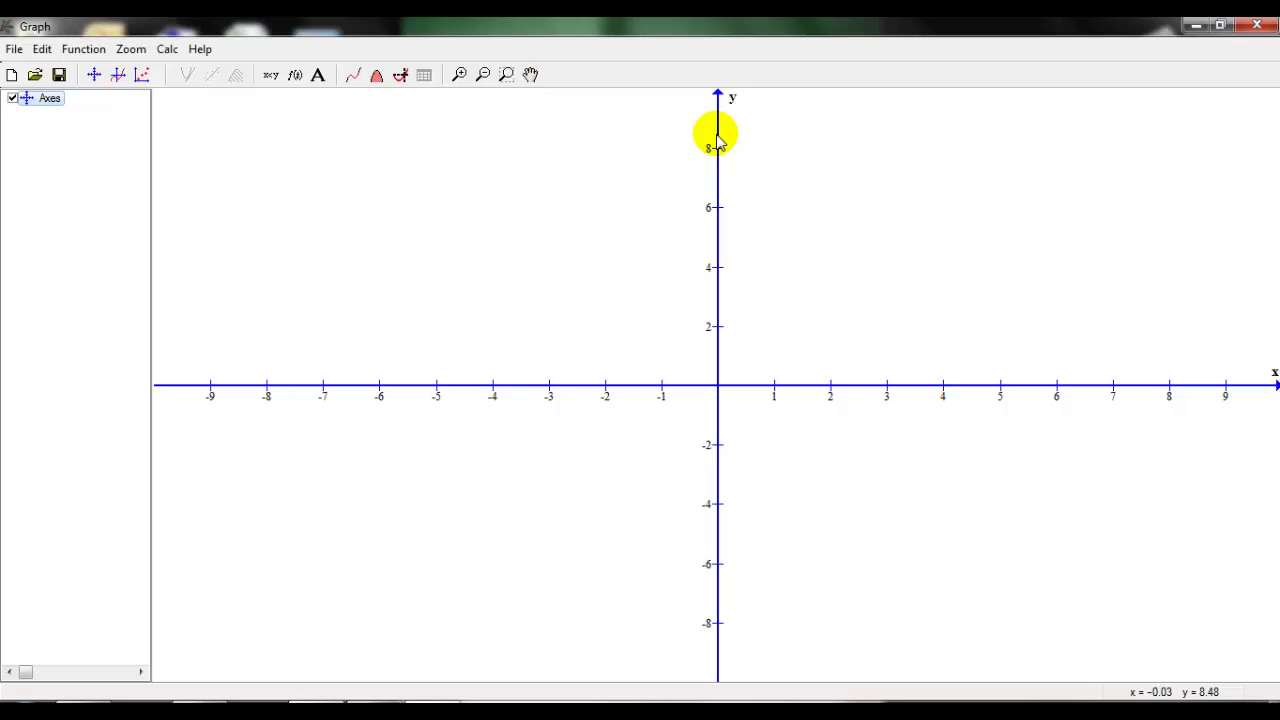
click(95, 76)
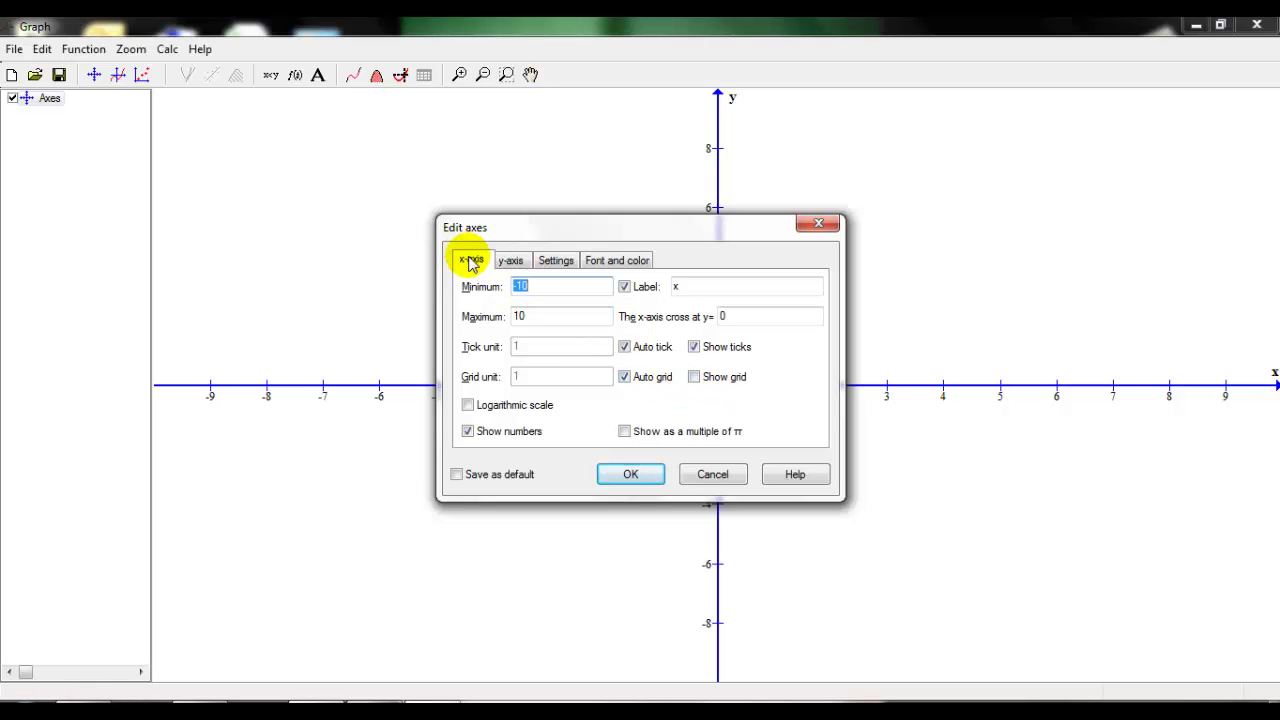
click(694, 378)
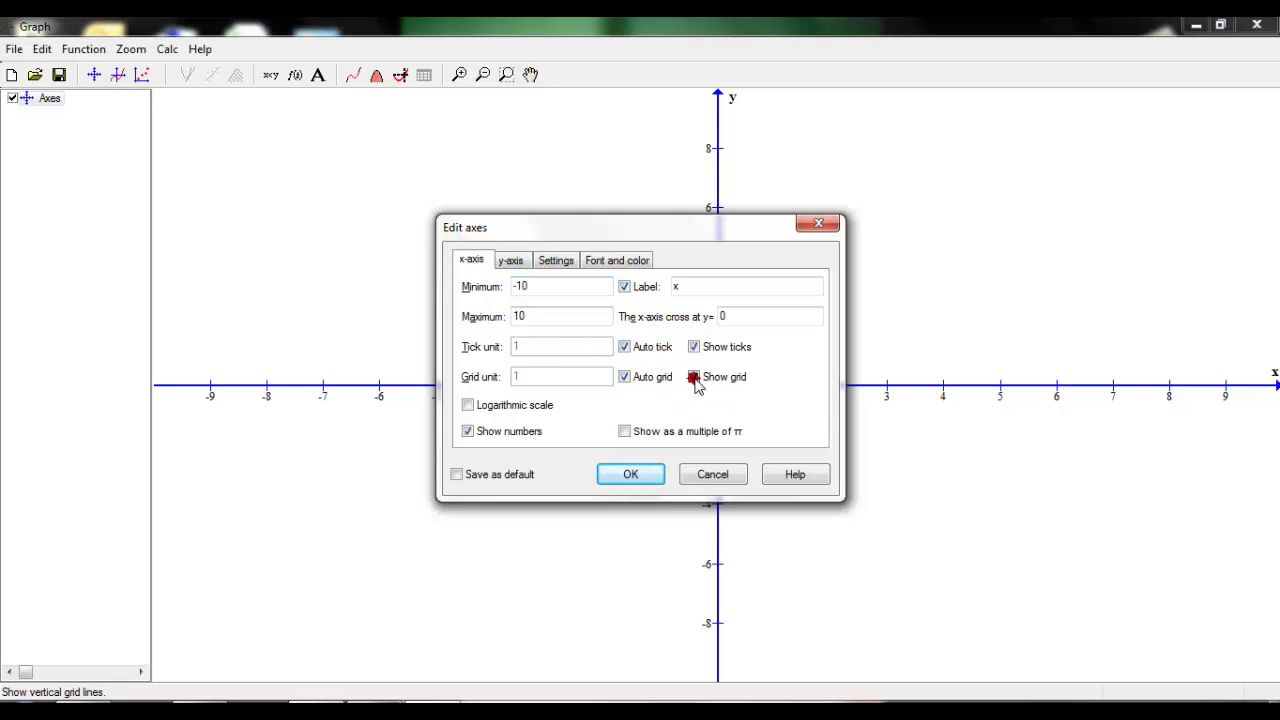
click(509, 259)
click(694, 377)
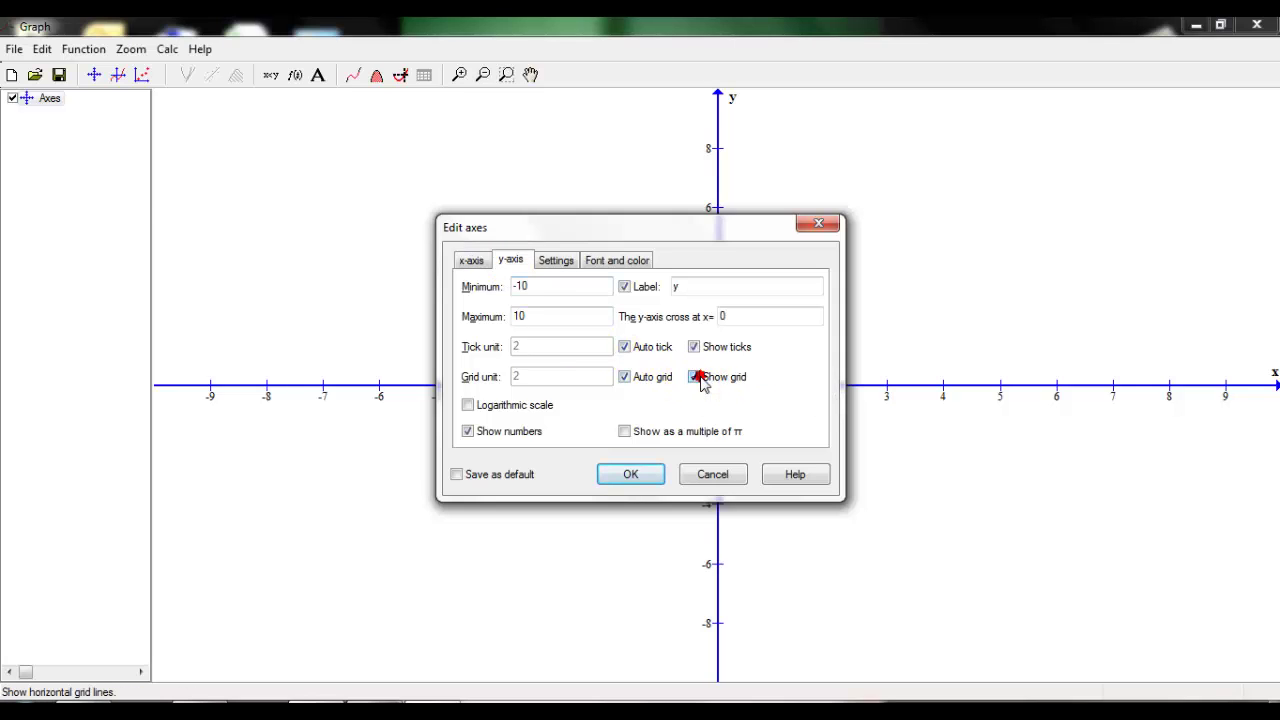
click(632, 474)
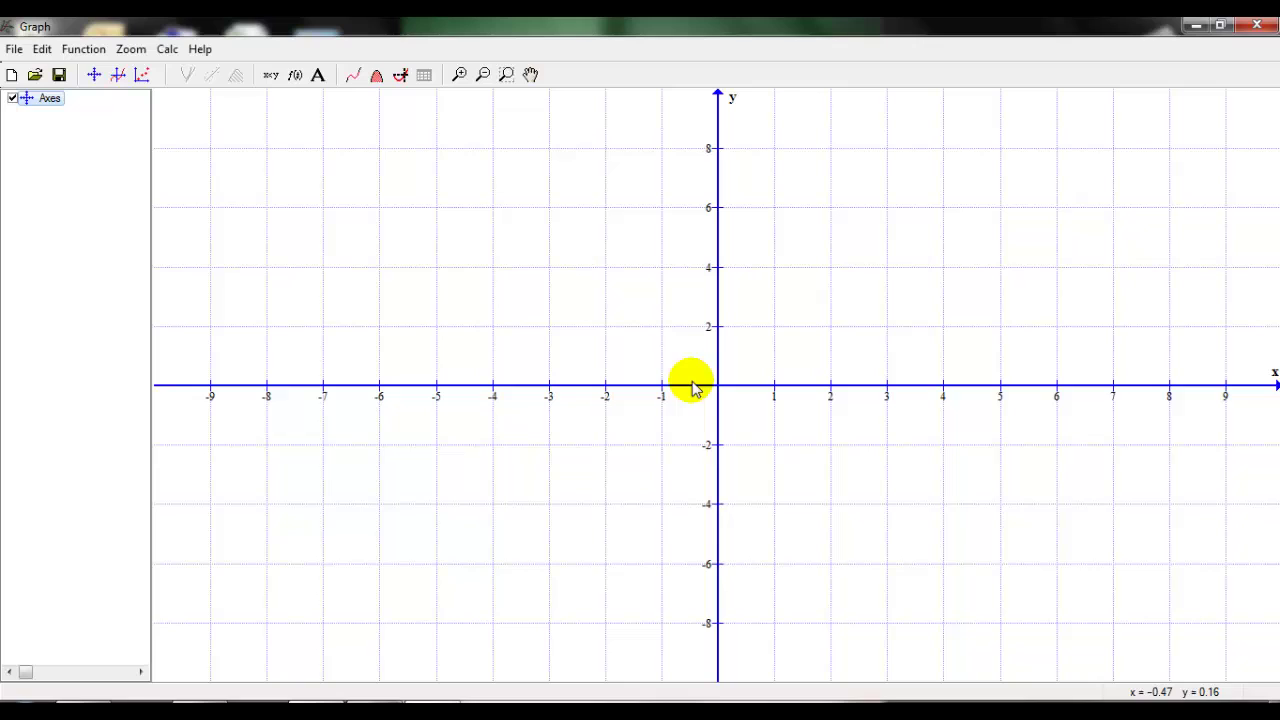
Apply Zoom > Square so both axes use equal scaling
click(133, 50)
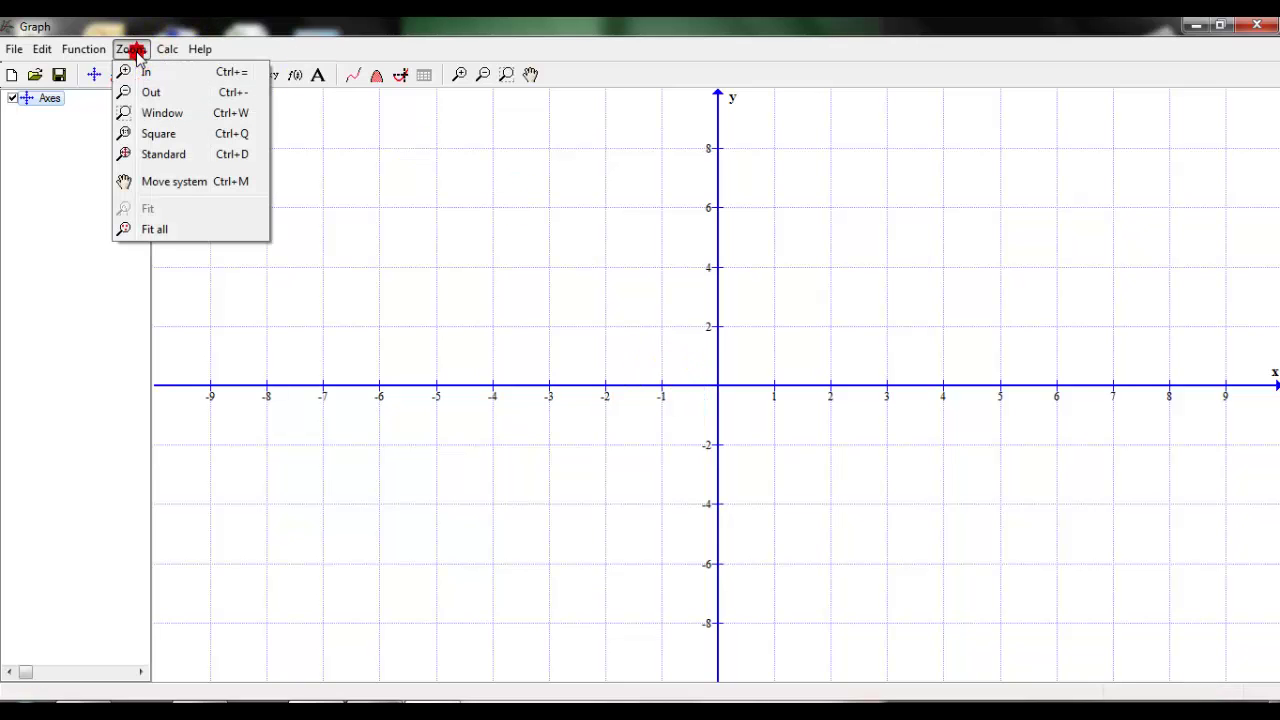
click(163, 138)
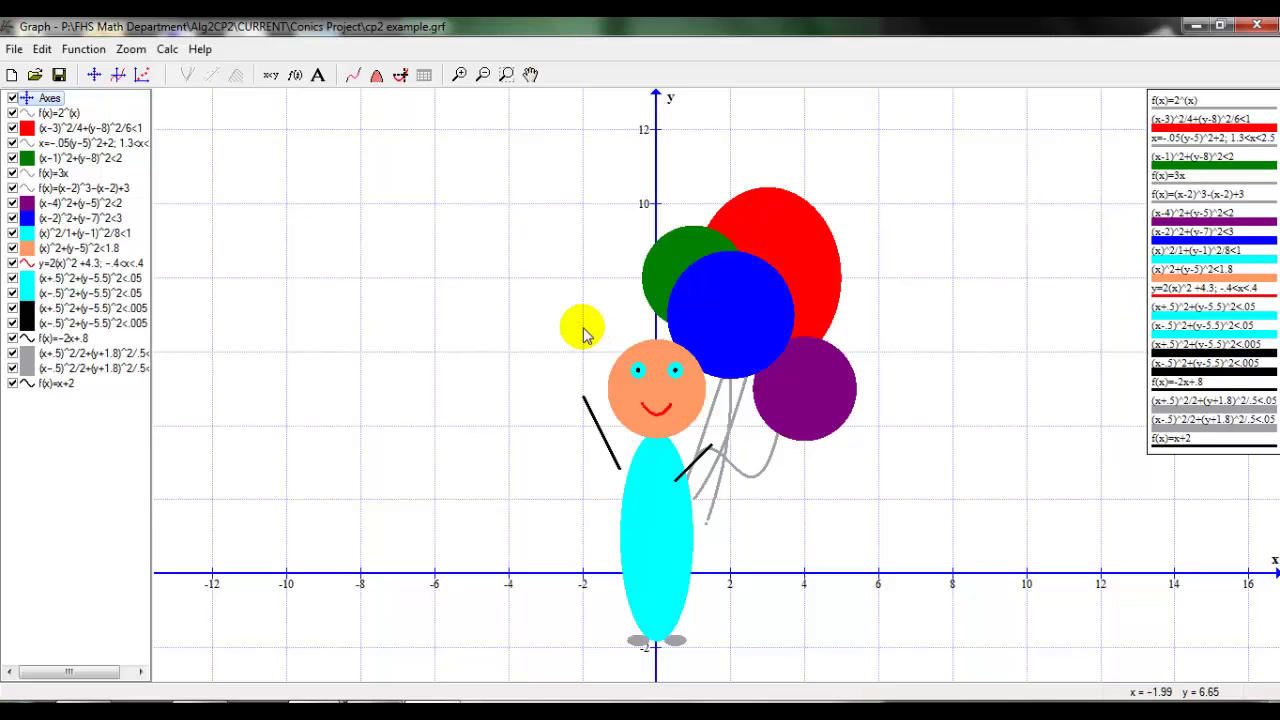
click(88, 50)
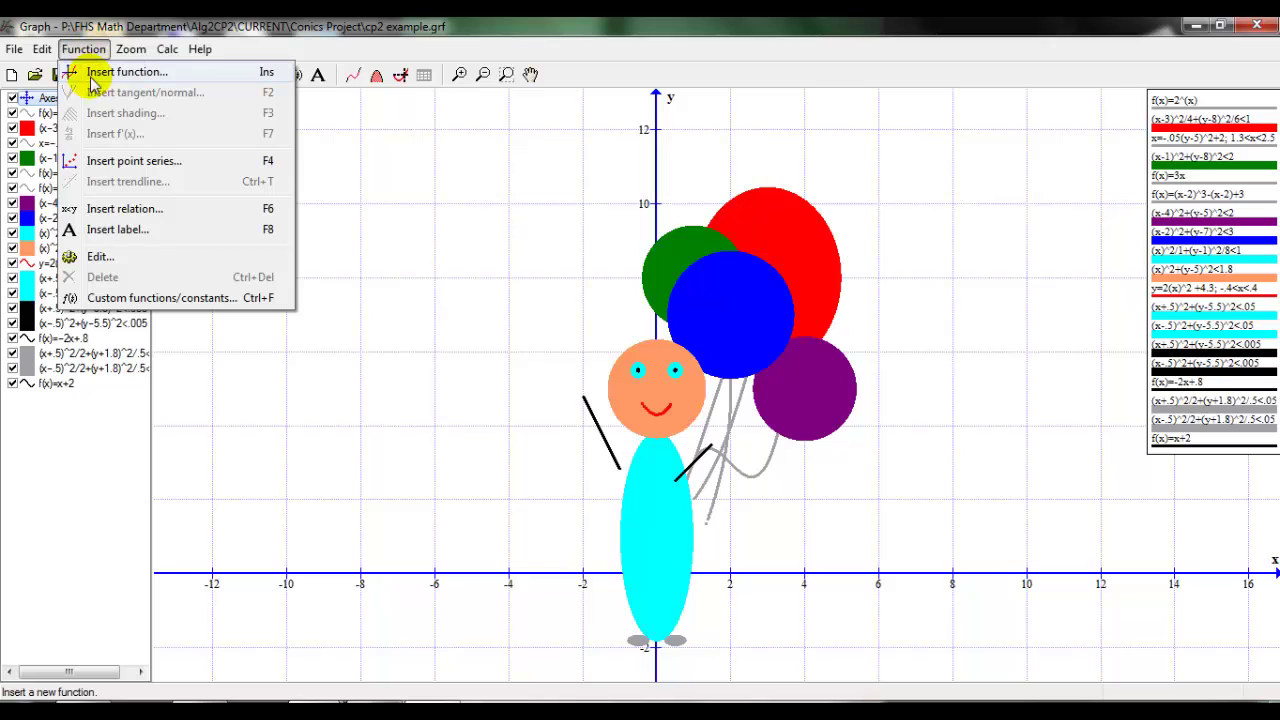
click(118, 218)
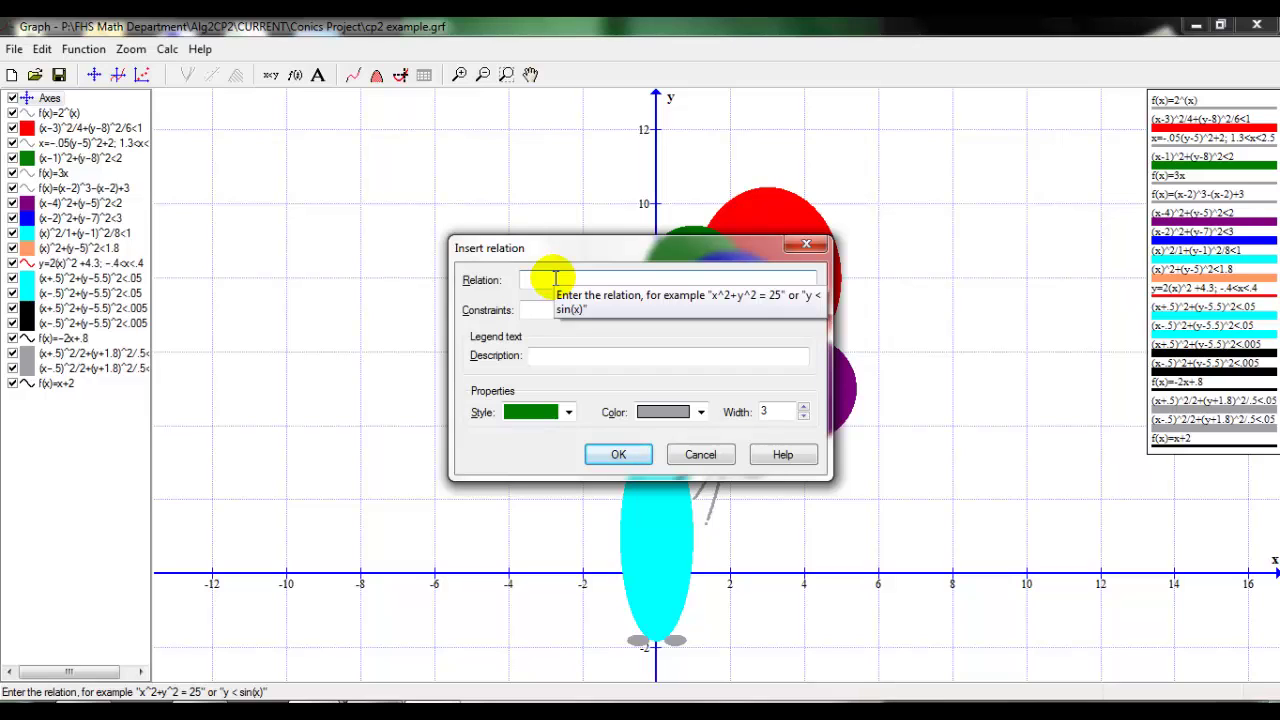
drag(562, 249, 880, 357)
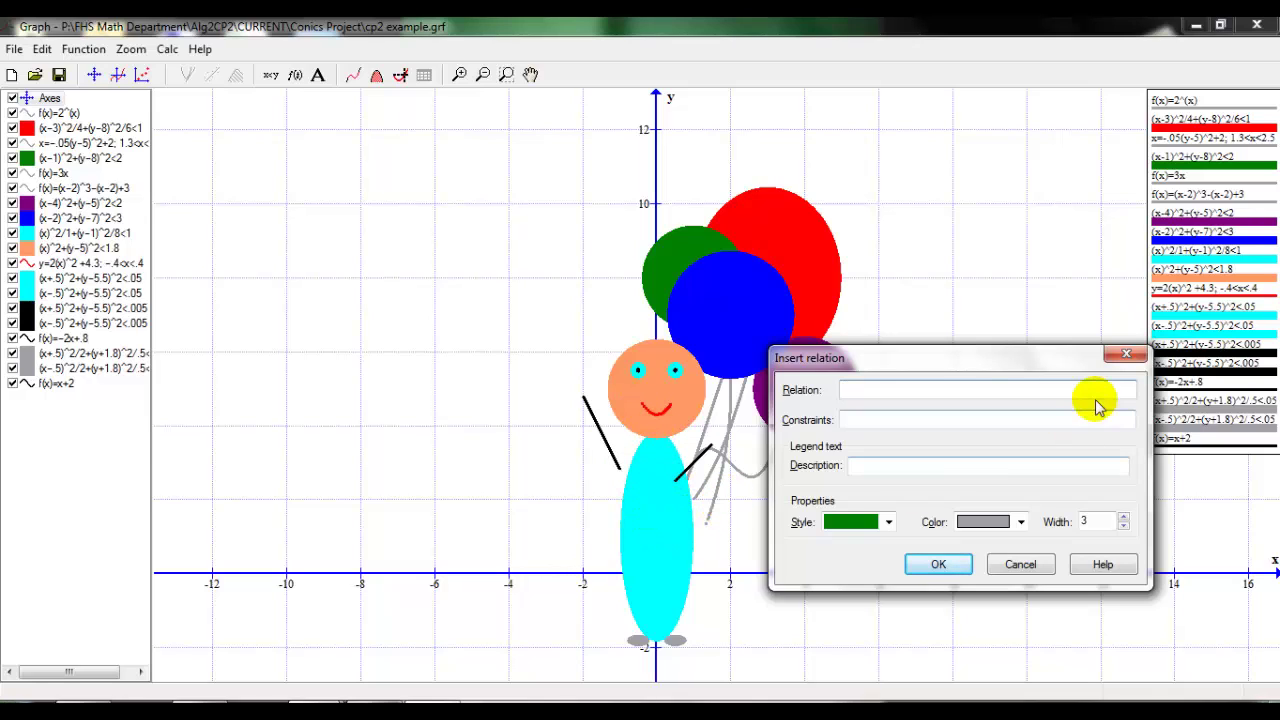
Dismiss the empty Insert relation dialog, zoom in, and pan the graph so the figure sits higher
click(1122, 356)
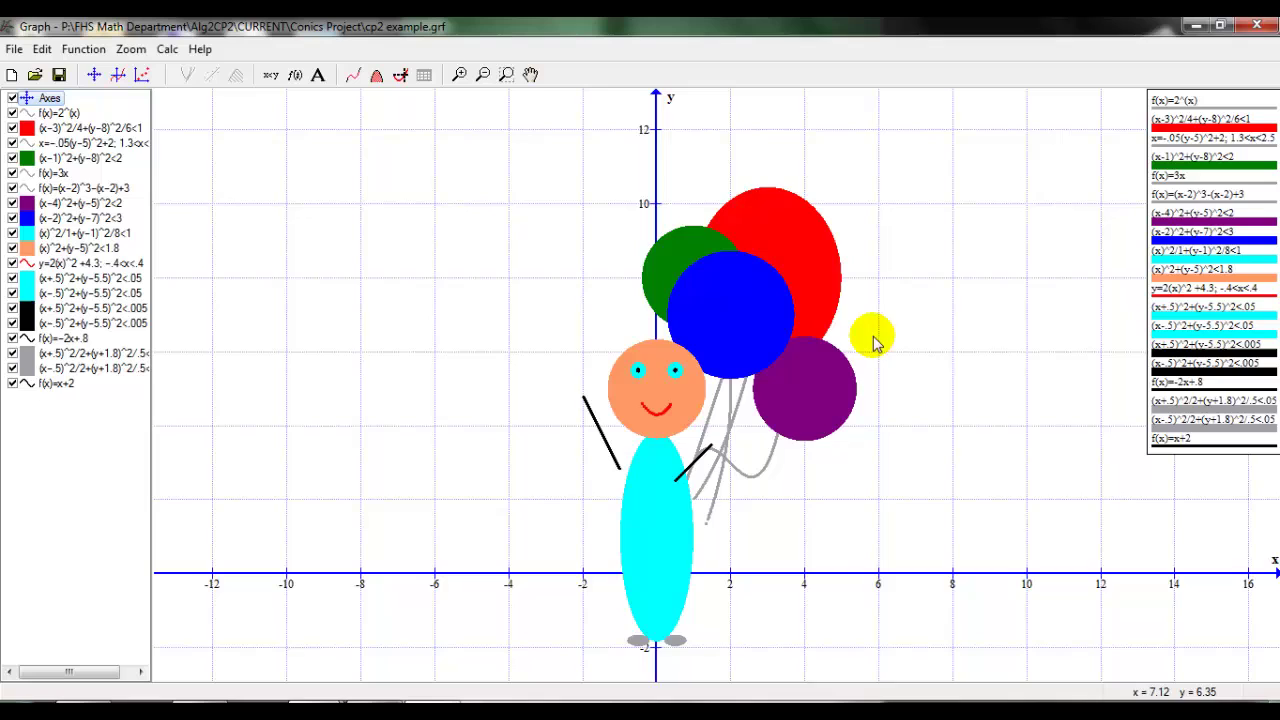
scroll(850, 368, up, 1)
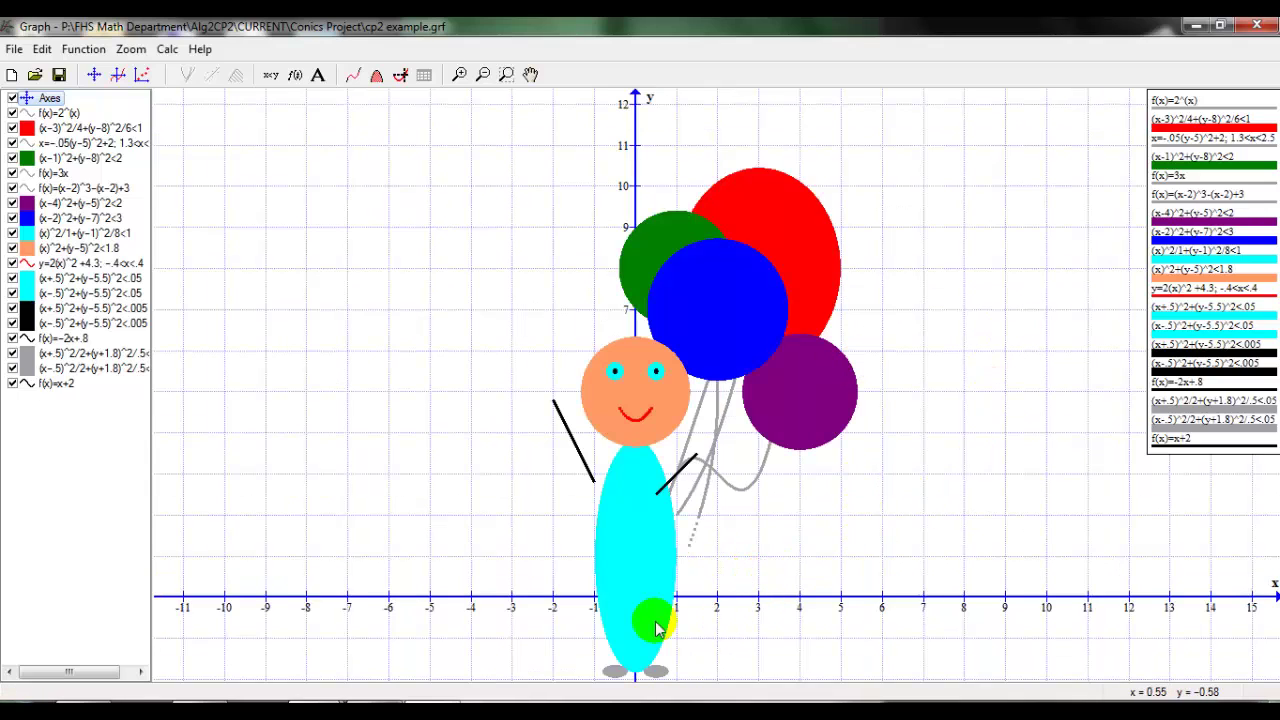
click(732, 608)
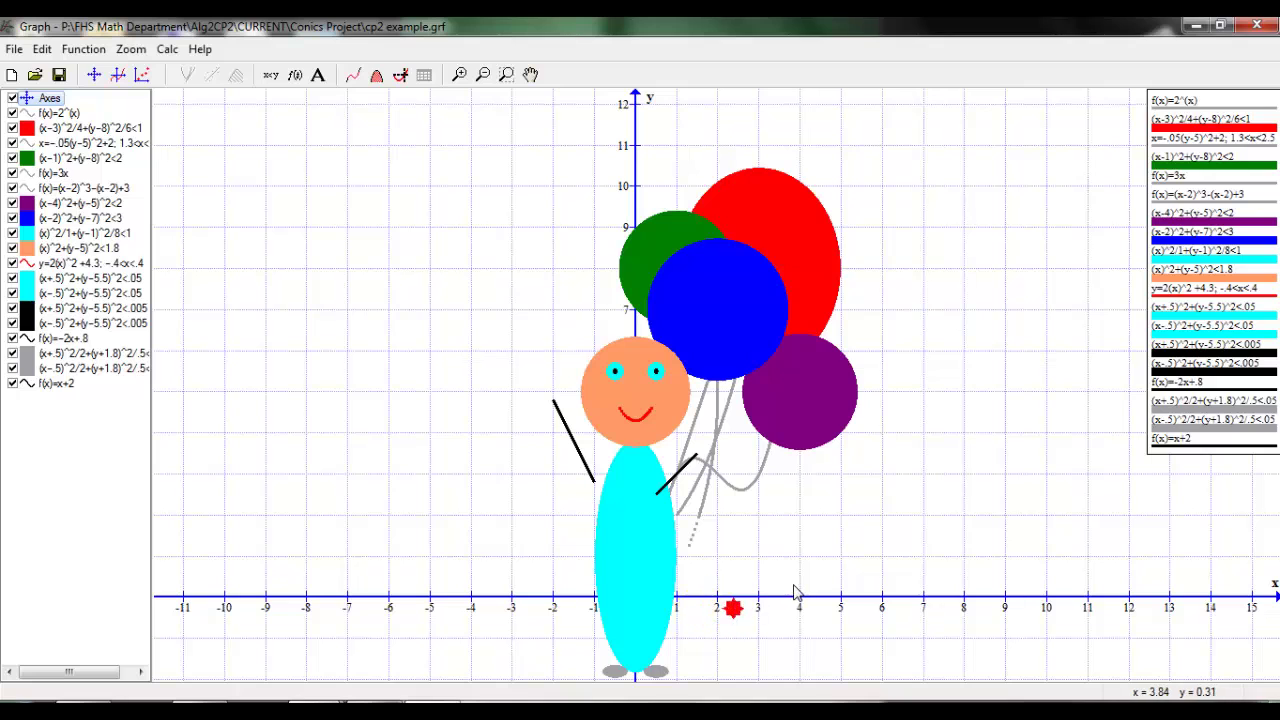
click(530, 74)
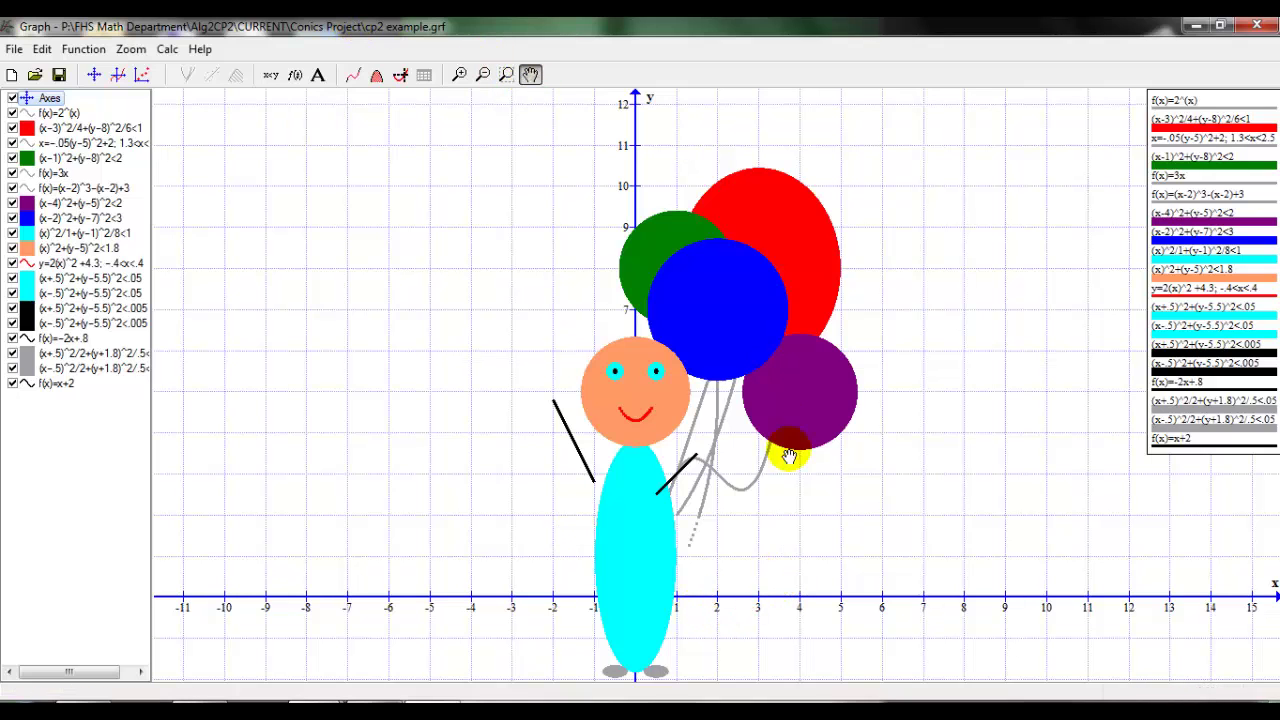
drag(771, 517, 806, 437)
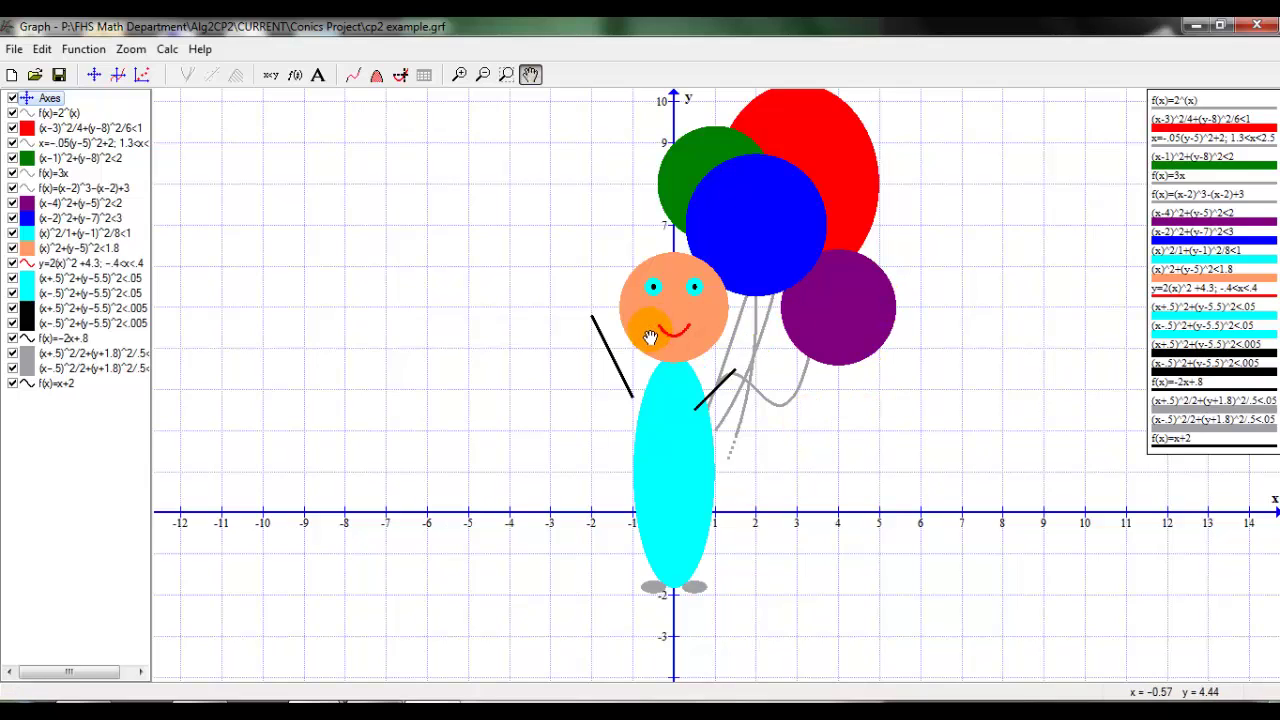
click(530, 75)
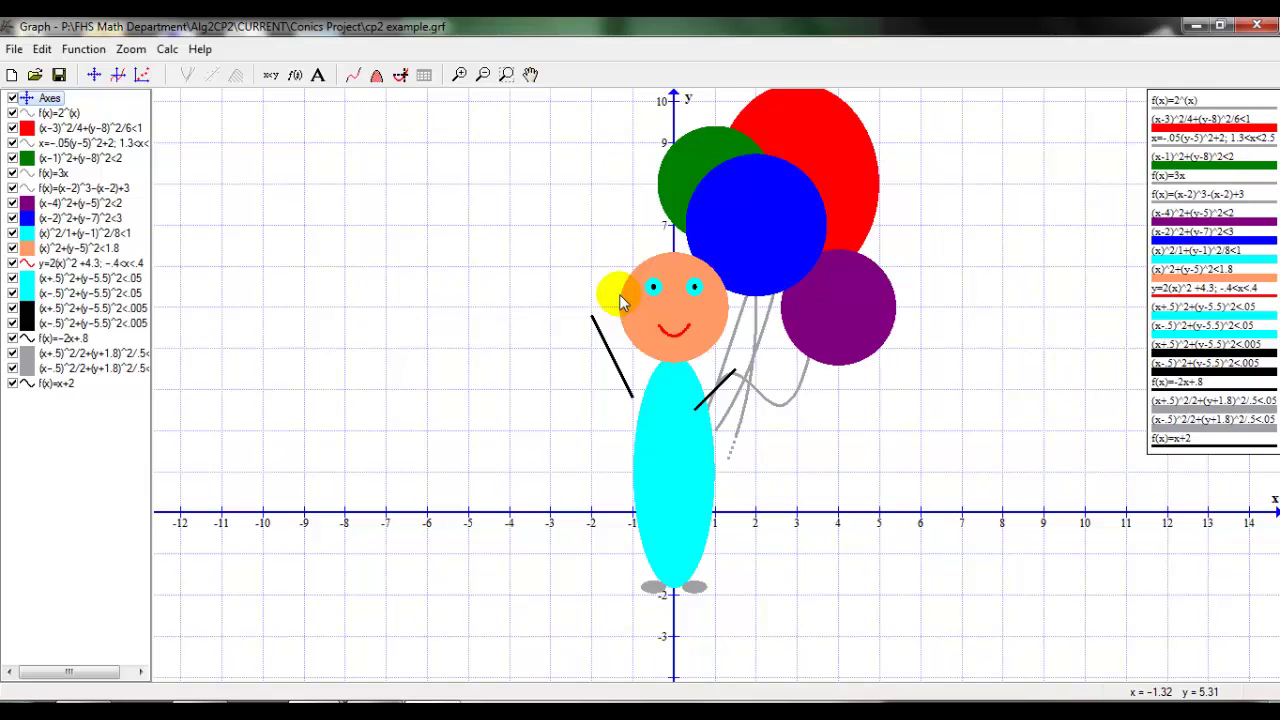
Start a new relation and enter the ellipse (x+1.5)^2/1+(y-5.5)^2/2=1
click(85, 55)
click(135, 208)
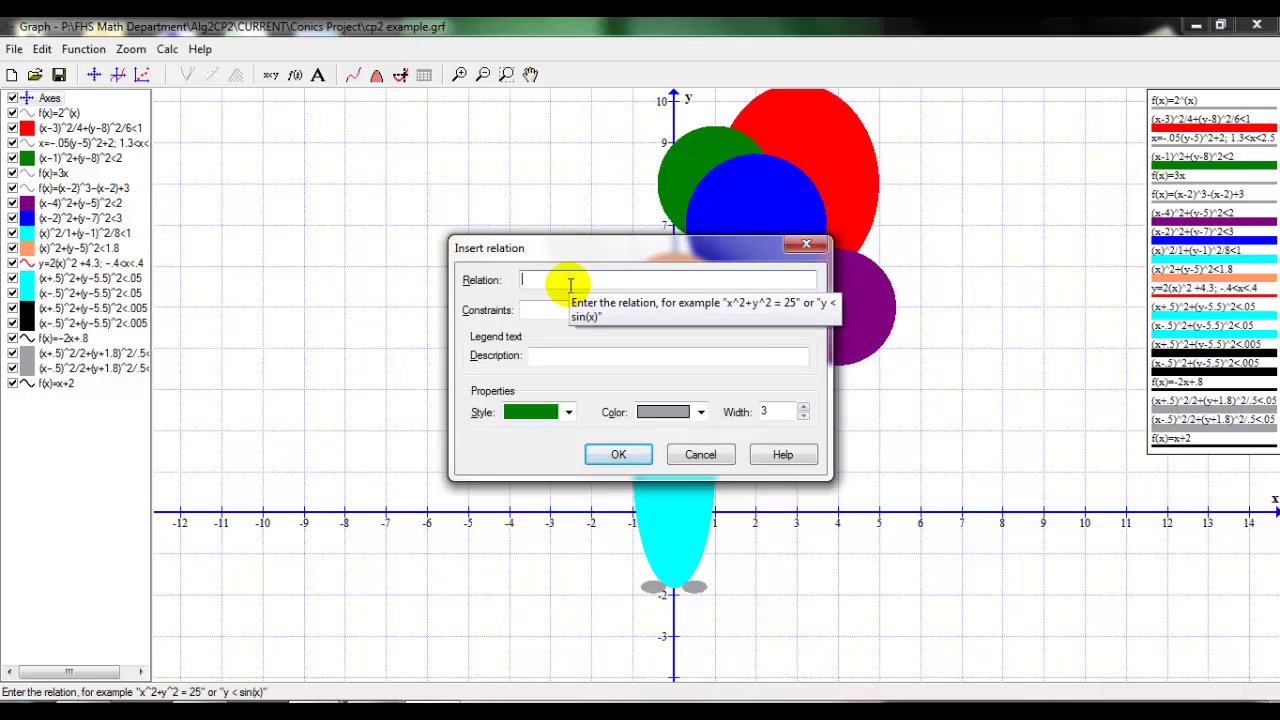
text((x+1.5)^2/)
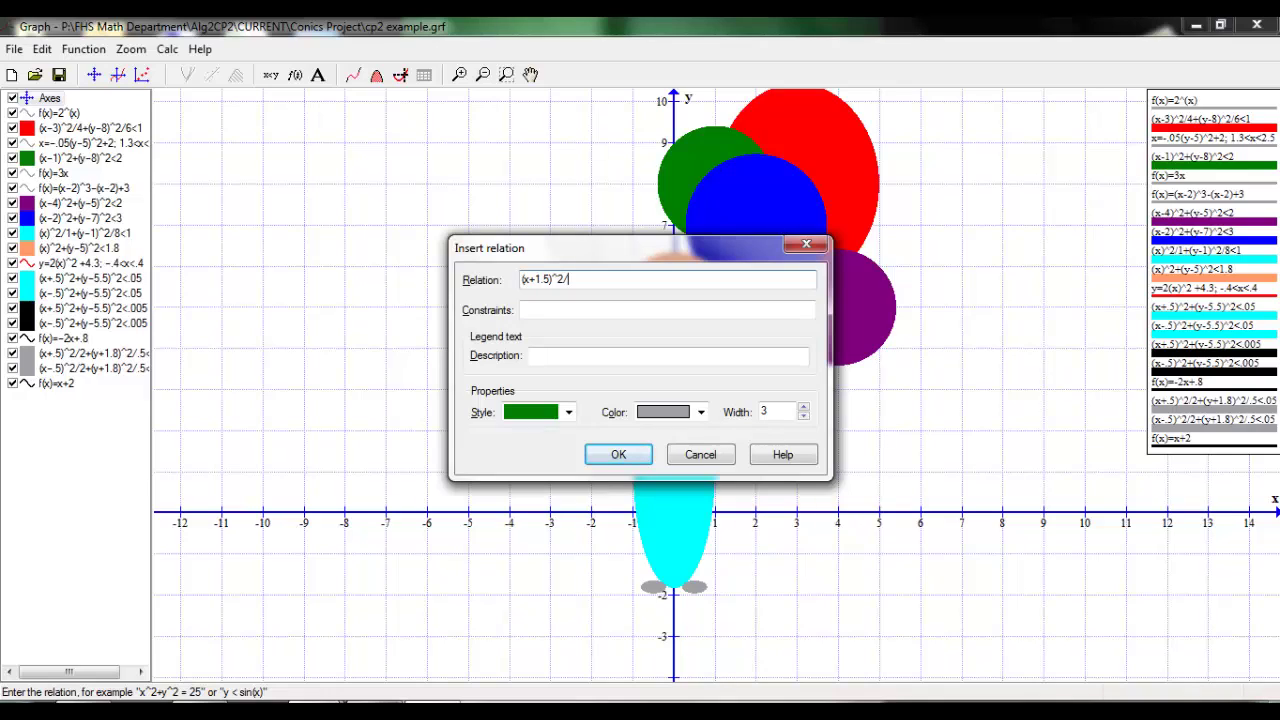
drag(576, 254, 336, 232)
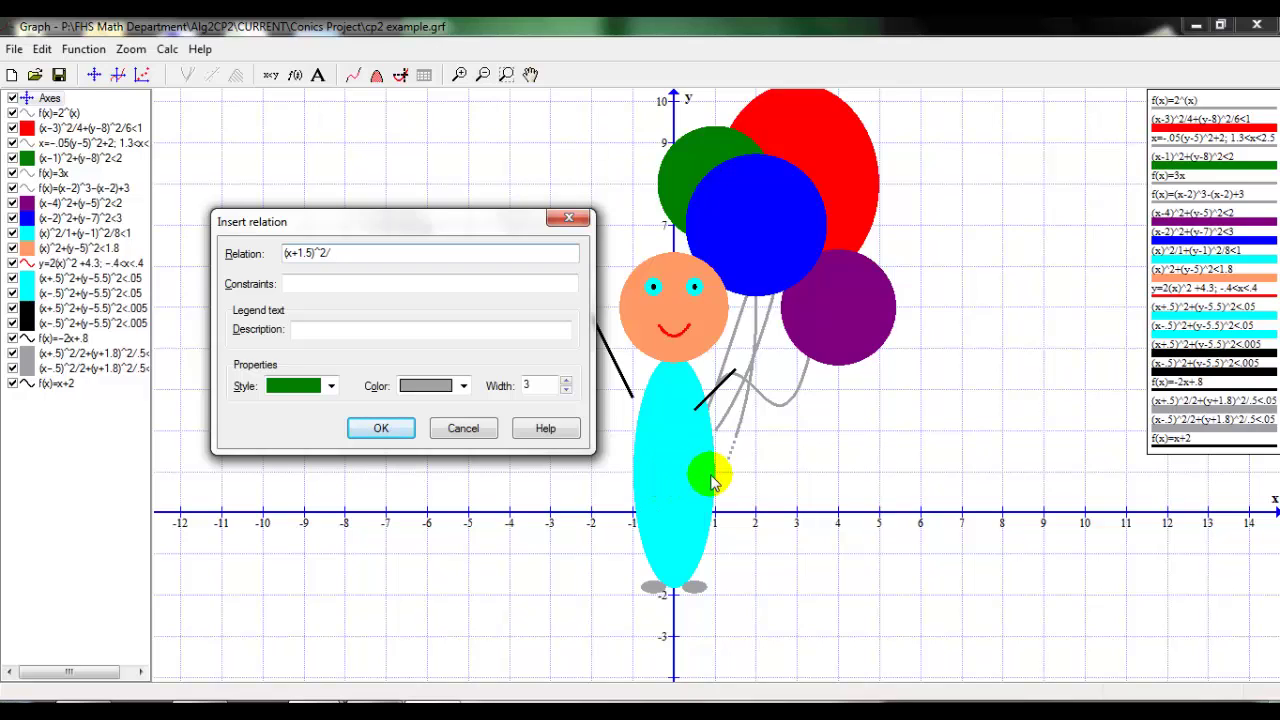
click(344, 250)
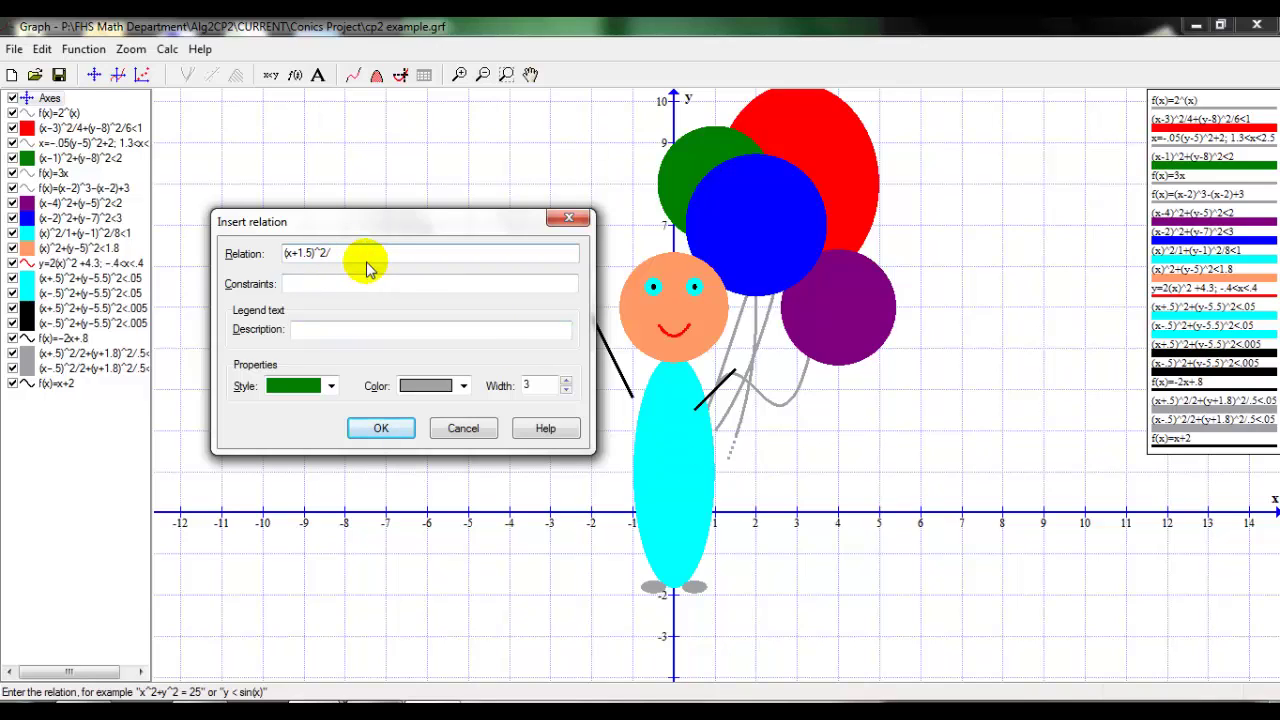
text(1+(y-5.5)
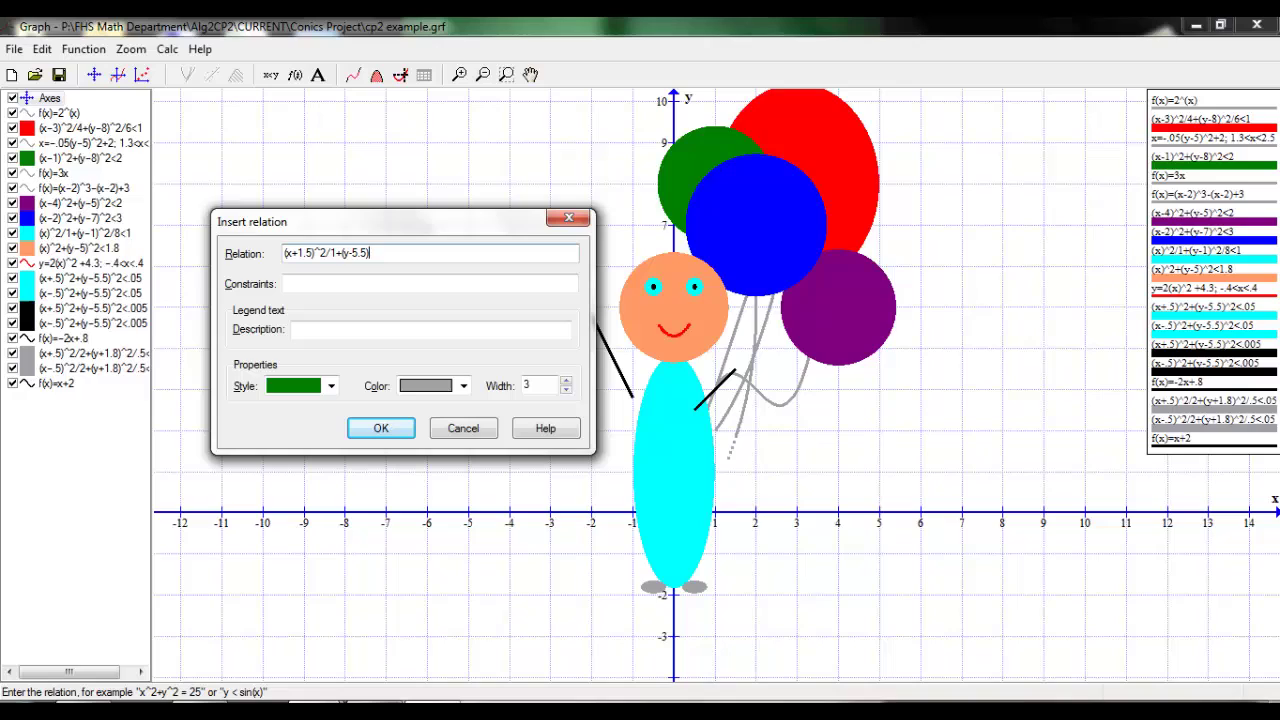
key(Caps_Lock)
text(^)
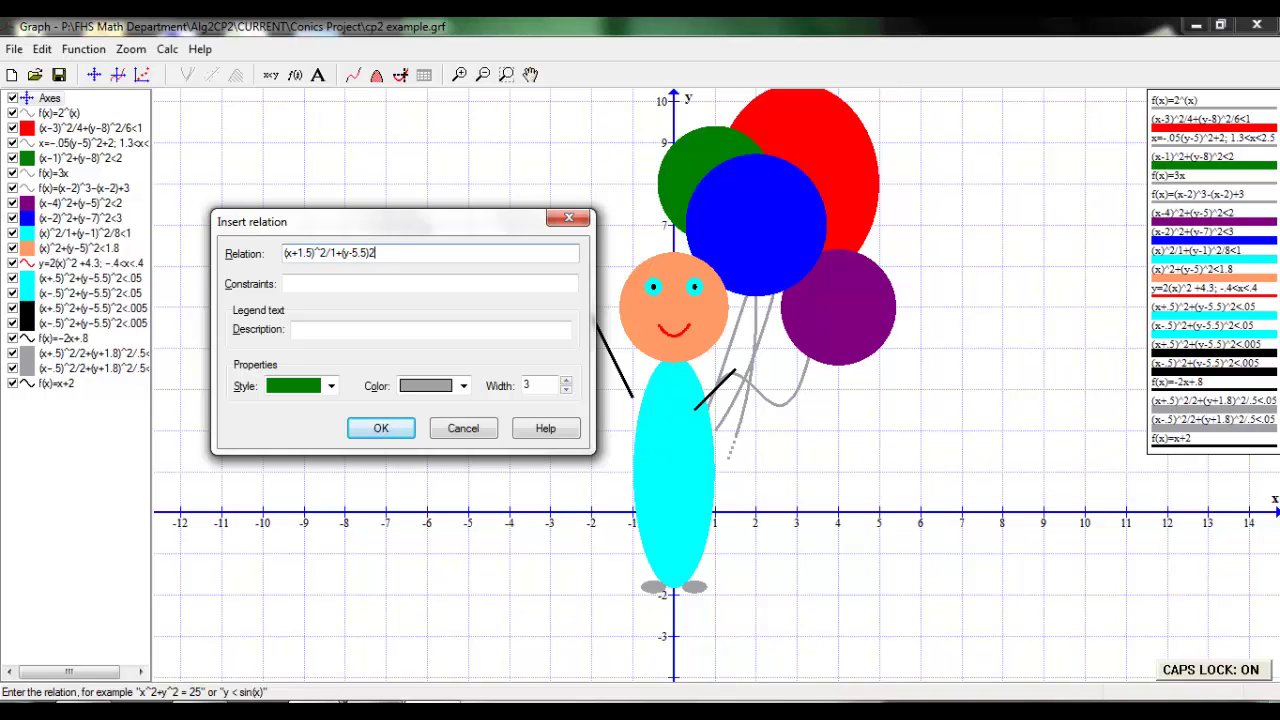
text(2)
key(Caps_Lock)
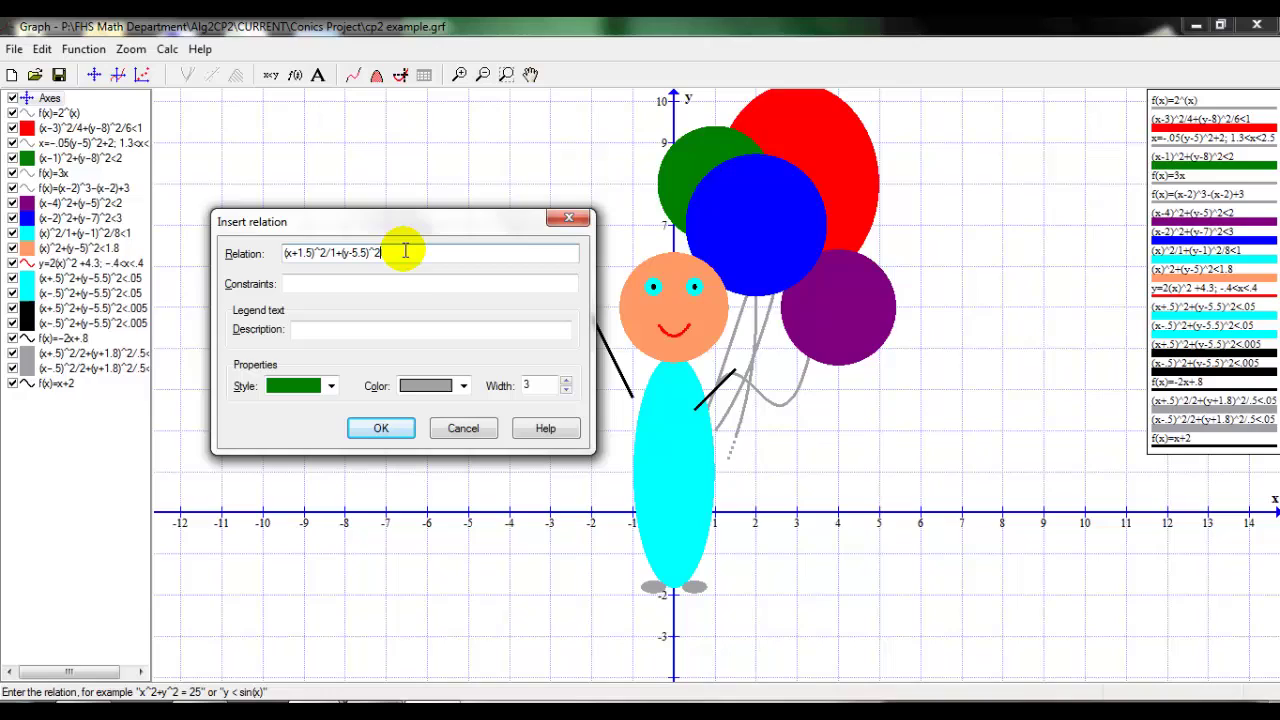
text(/2=1)
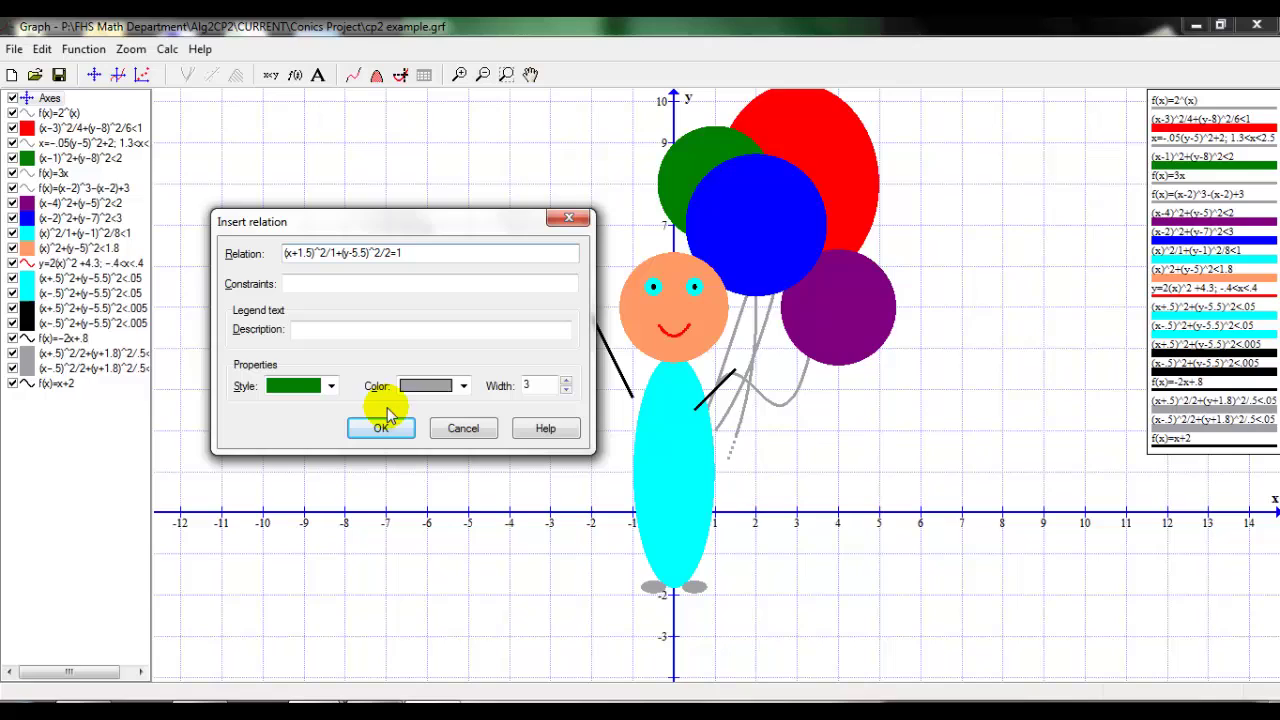
Give the relation a custom salmon colour matching the face
click(464, 385)
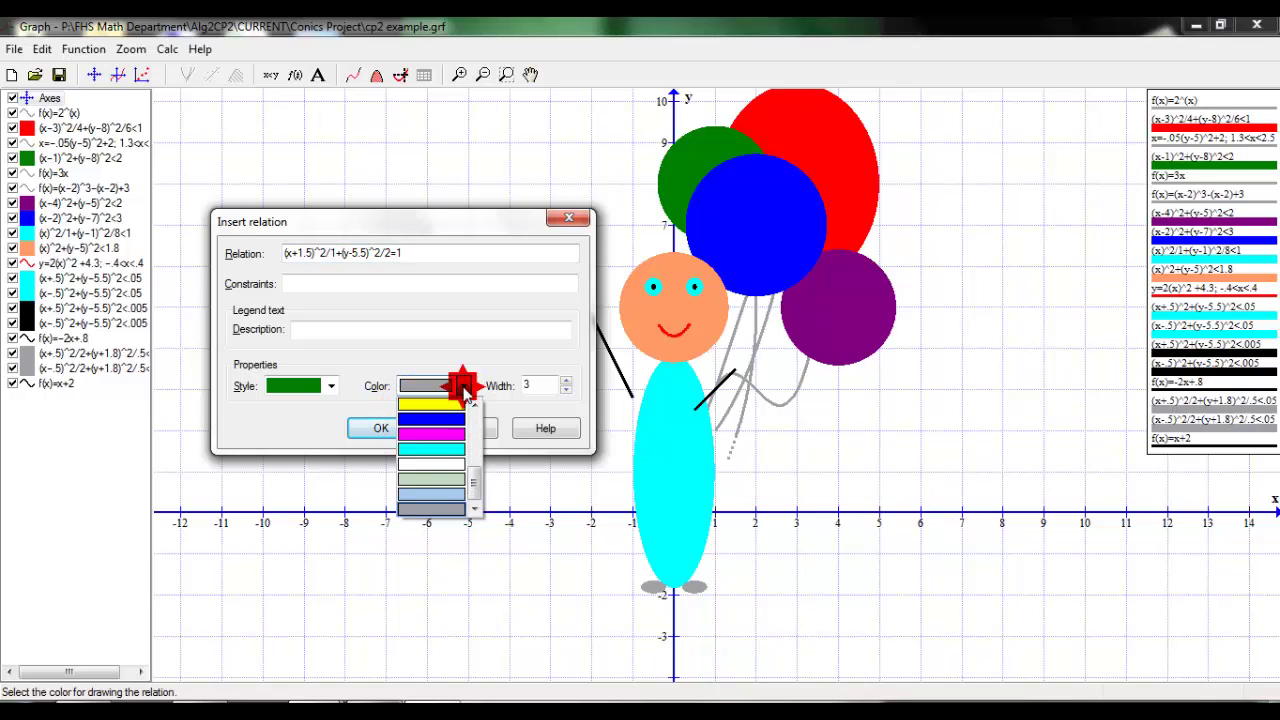
drag(476, 481, 480, 409)
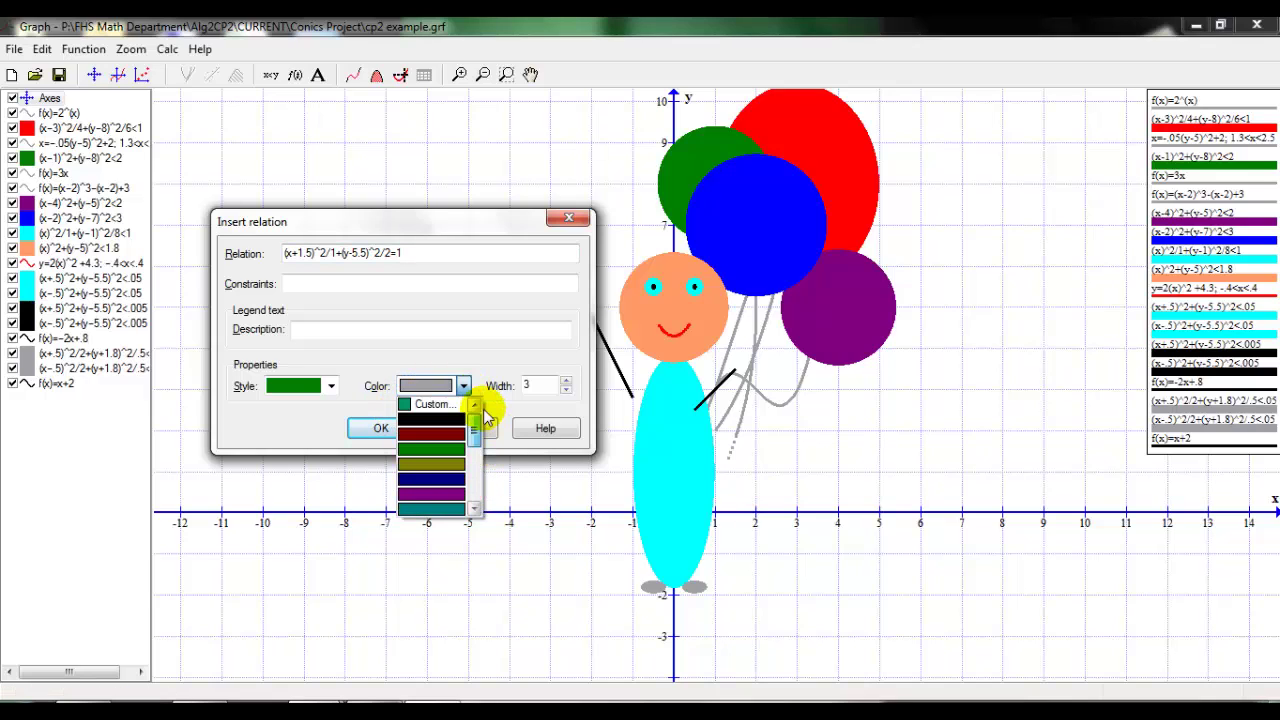
click(445, 408)
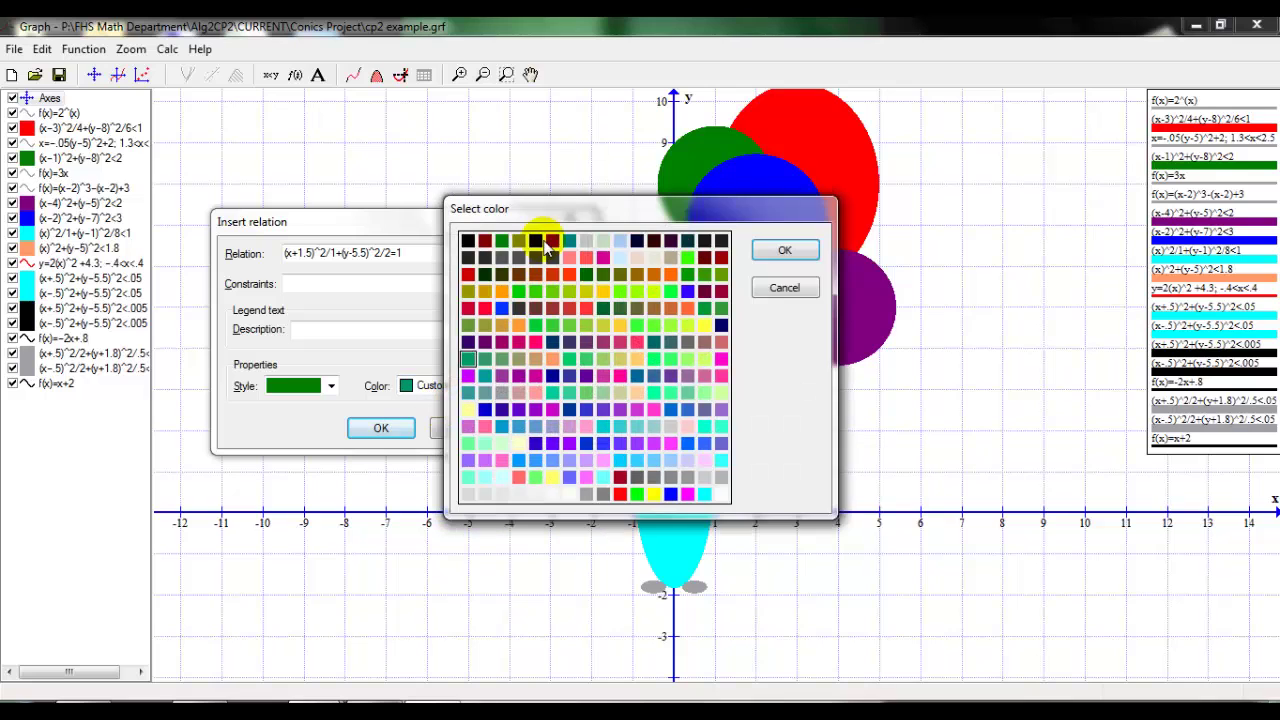
drag(551, 208, 801, 251)
click(776, 432)
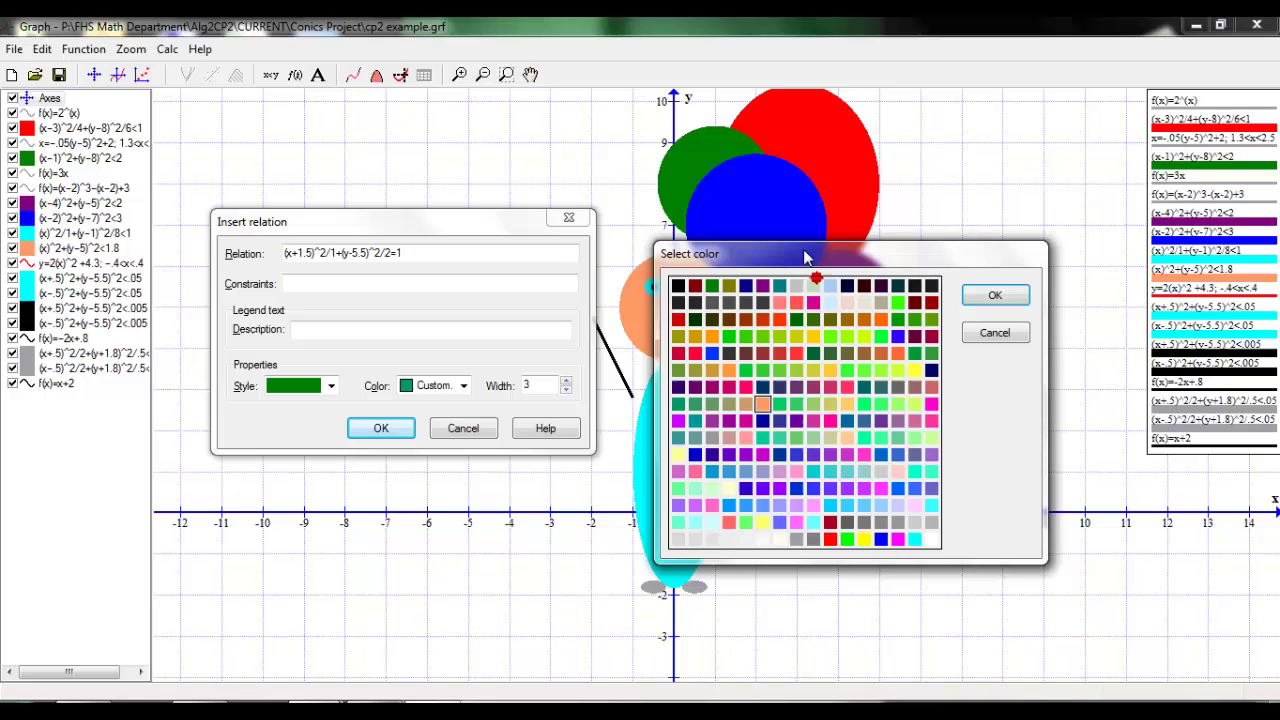
click(993, 294)
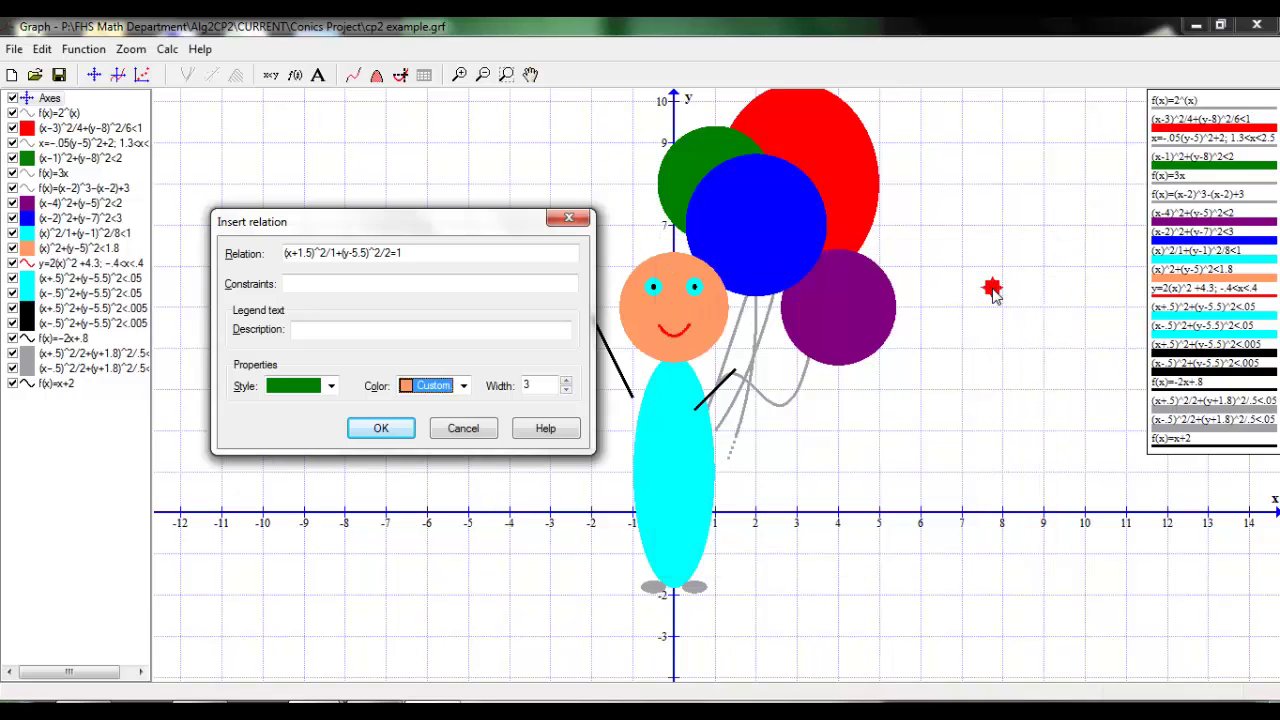
Plot the salmon ellipse (x+1.5)^2/1+(y-5.5)^2/2=1 beside the head
click(394, 430)
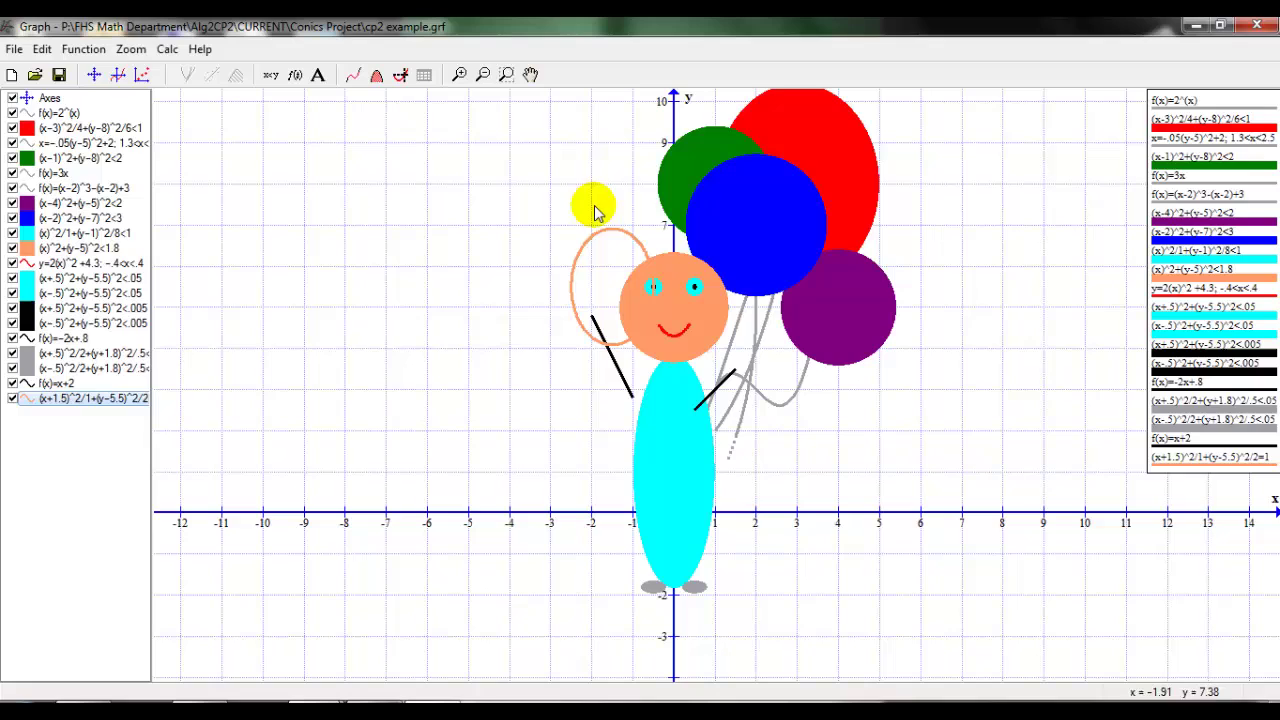
Narrow the ear ellipse by changing its x-denominator from 1 to .2, then to .02
double_click(73, 400)
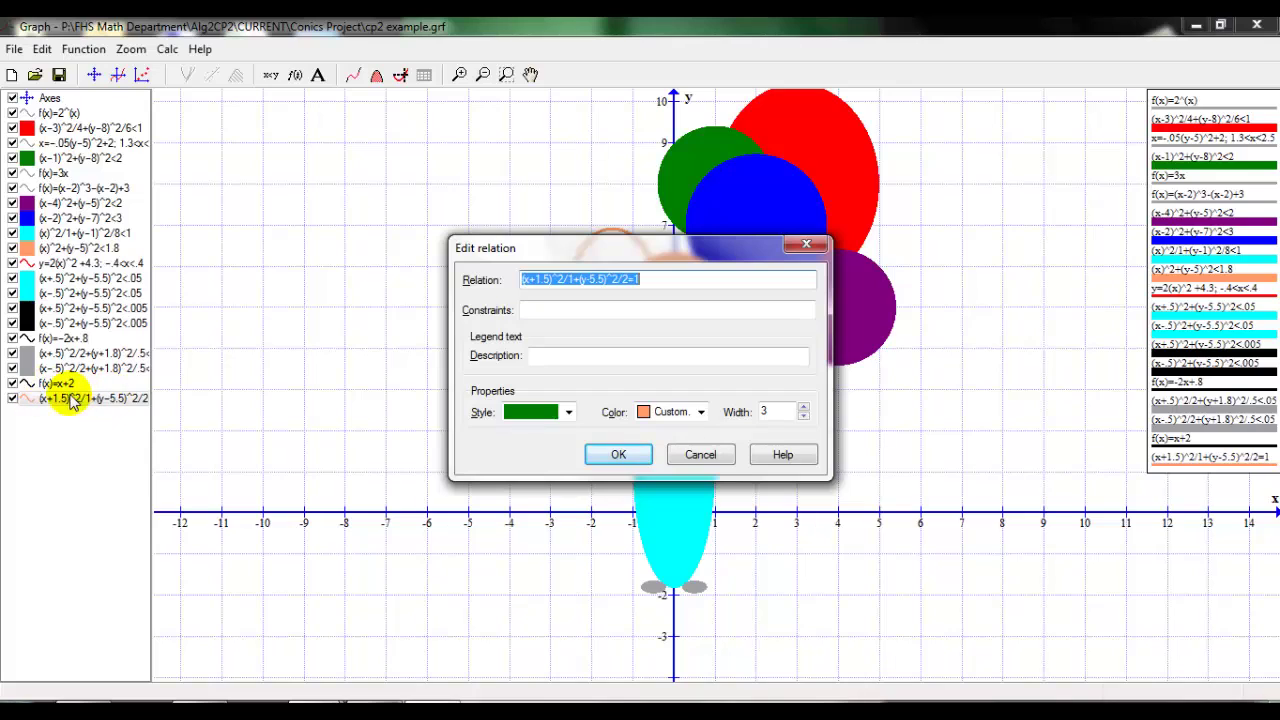
click(572, 280)
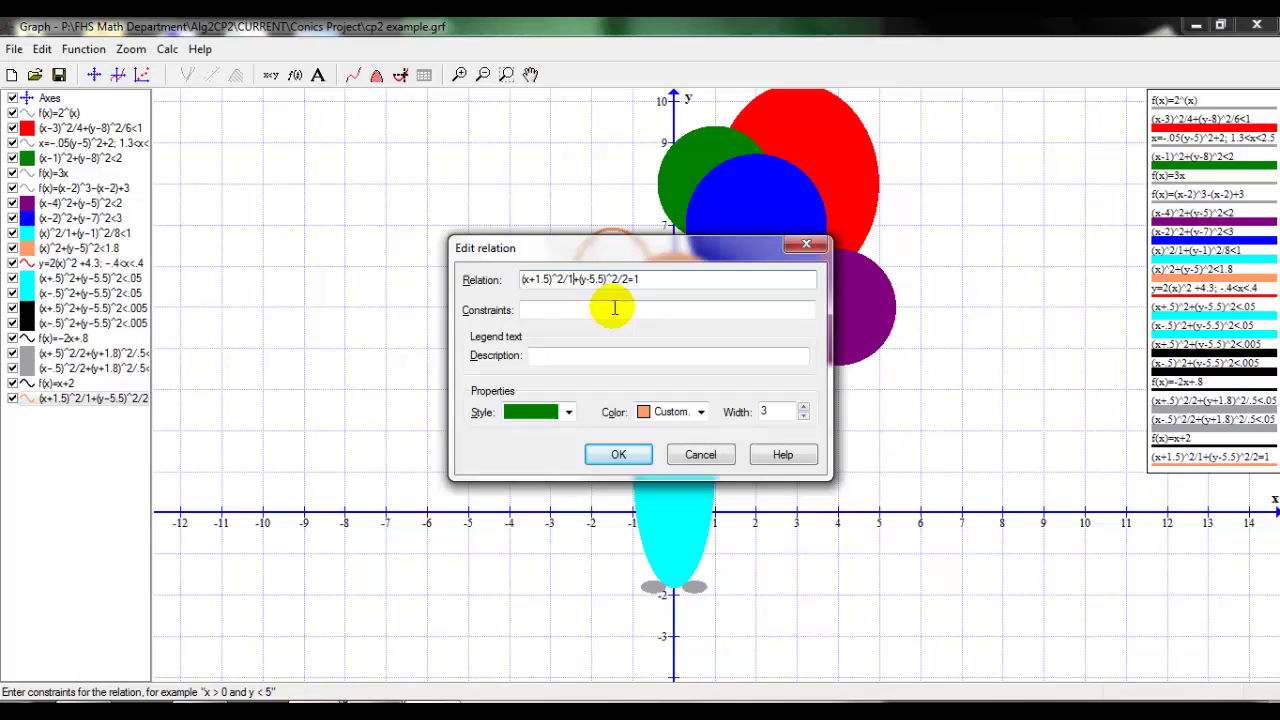
key(BackSpace)
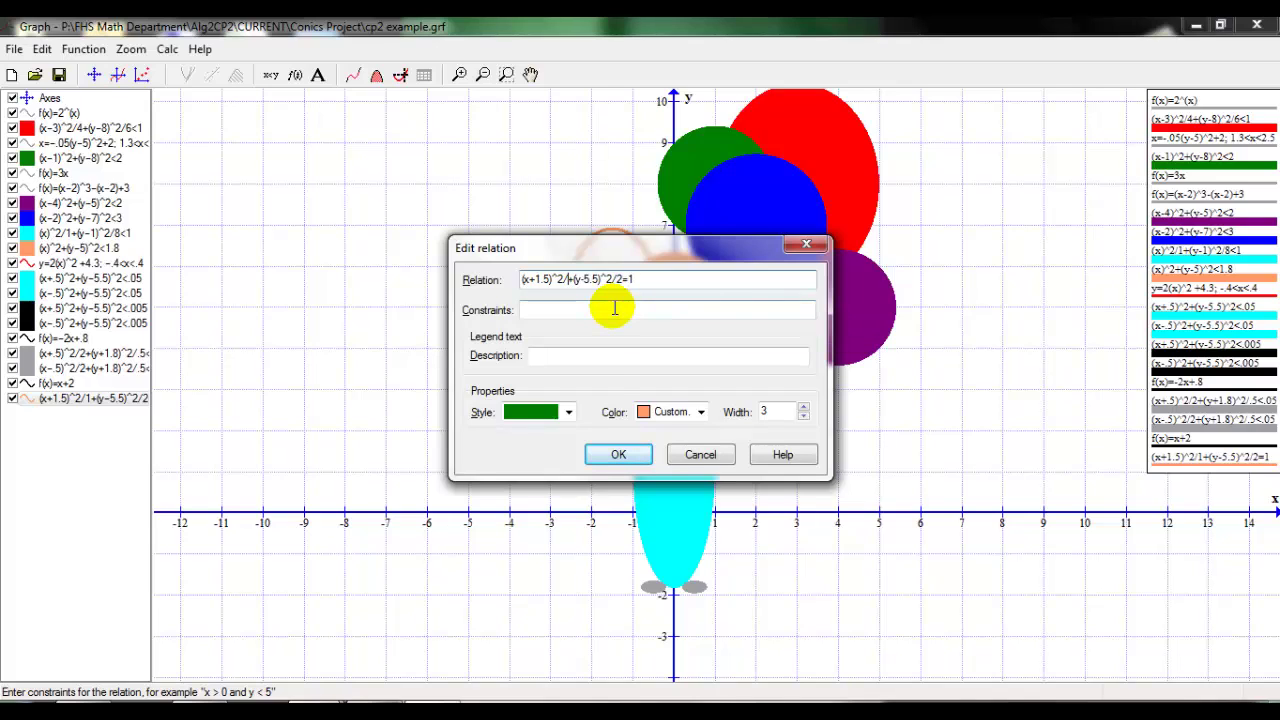
text(.2)
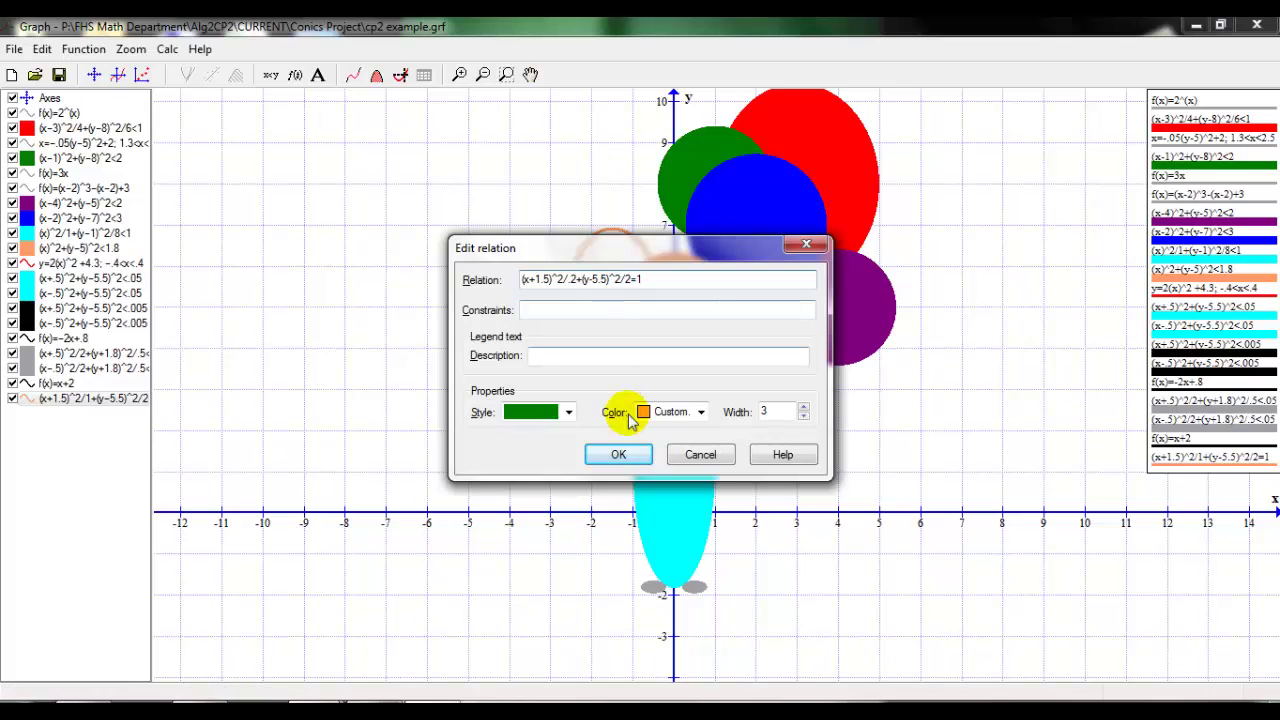
click(627, 453)
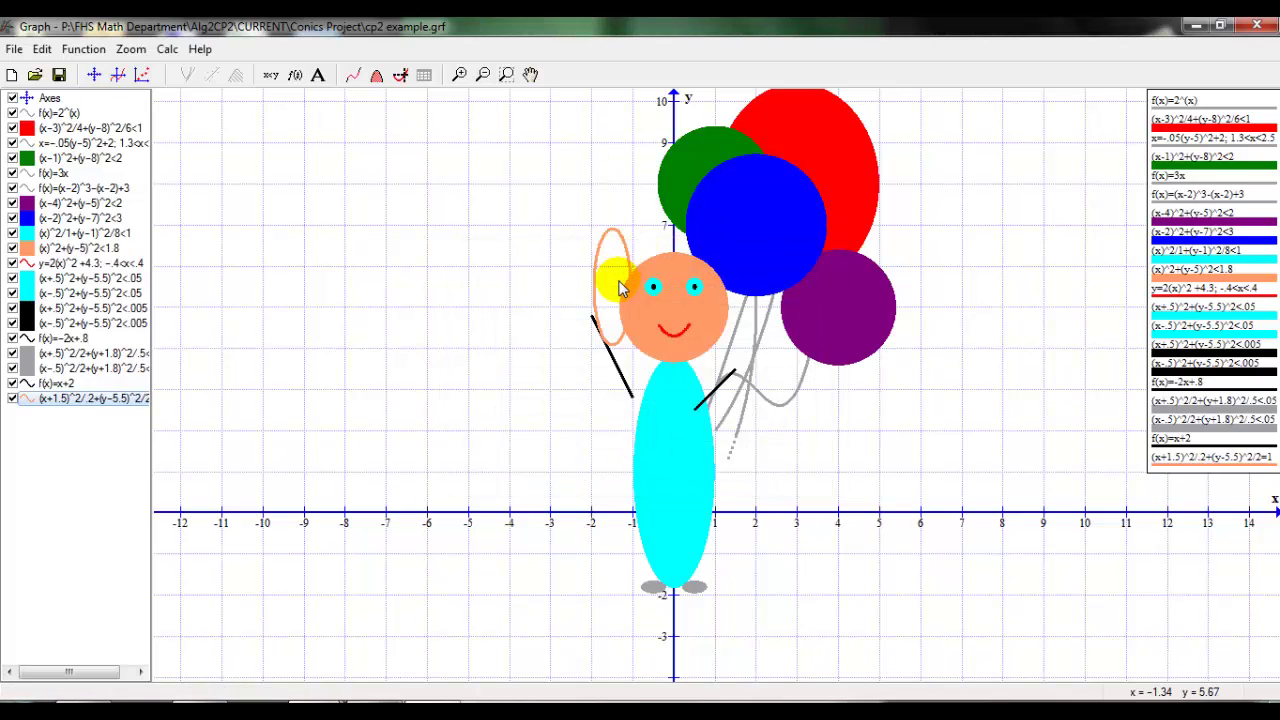
double_click(60, 398)
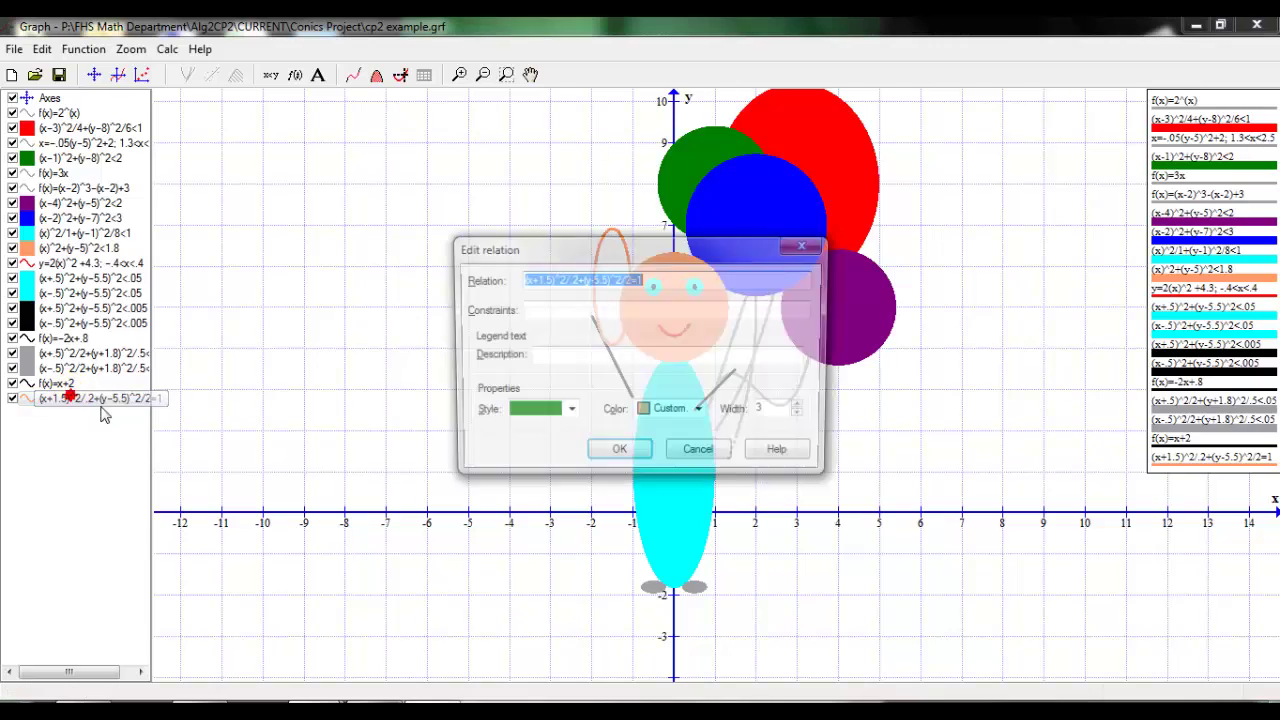
click(568, 279)
text(.023)
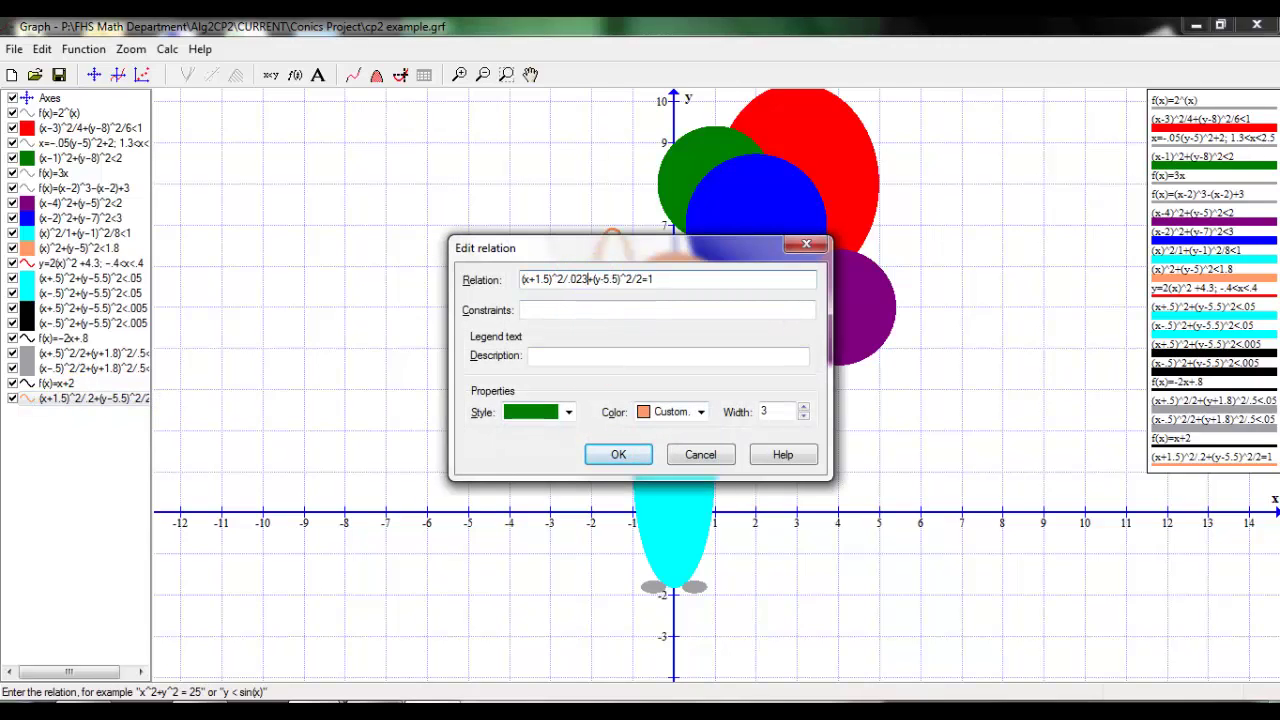
key(BackSpace)
key(Return)
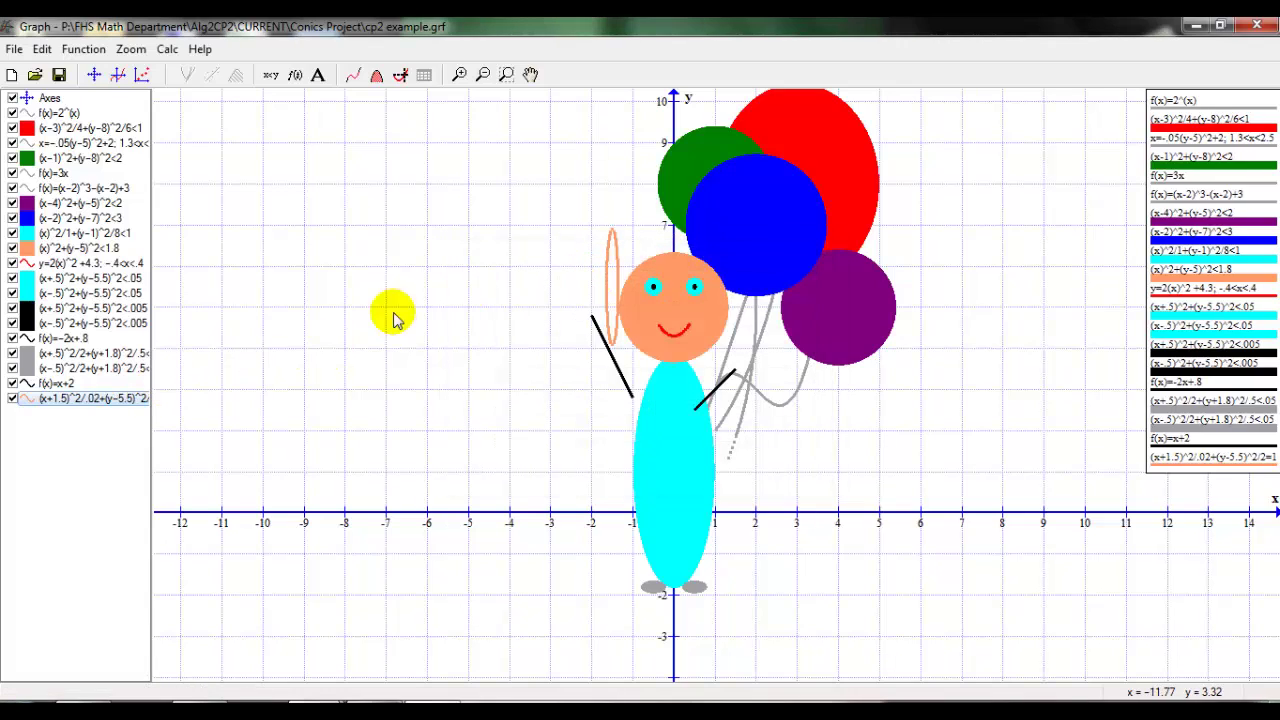
Shorten the ear by changing its y-denominator from 2 to .5, then to .2
double_click(60, 400)
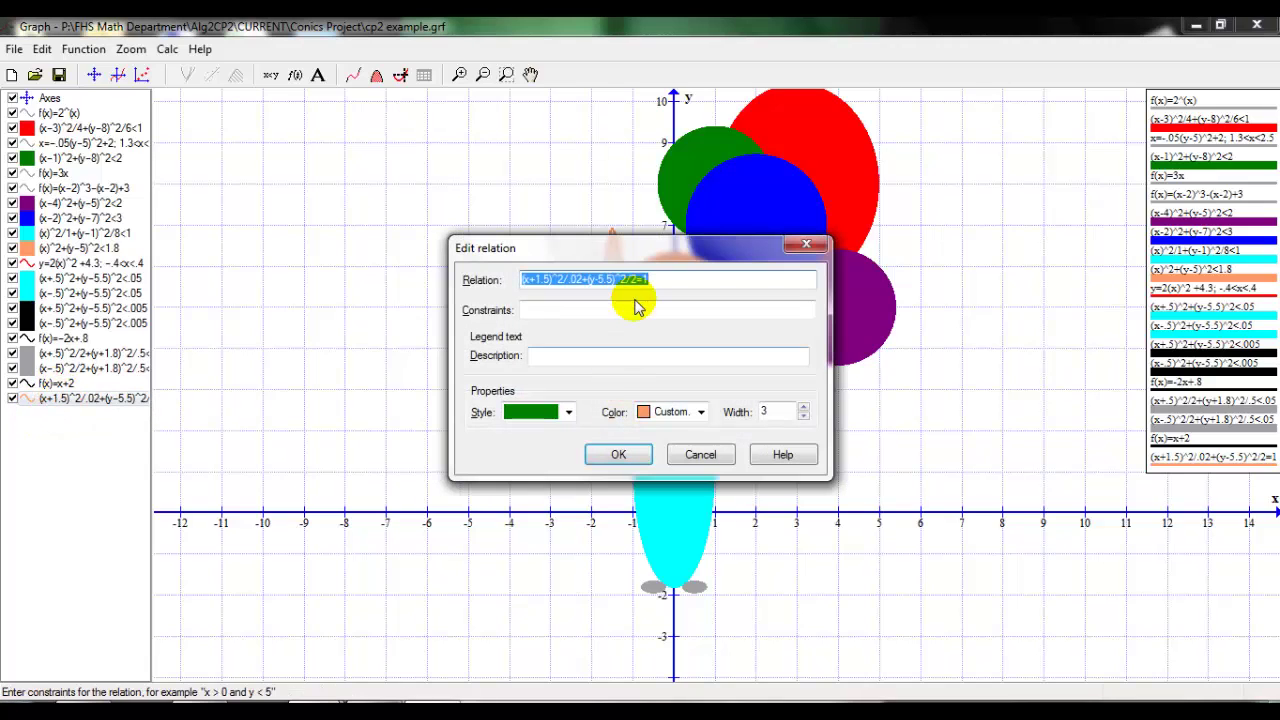
click(663, 284)
key(Left)
key(Left)
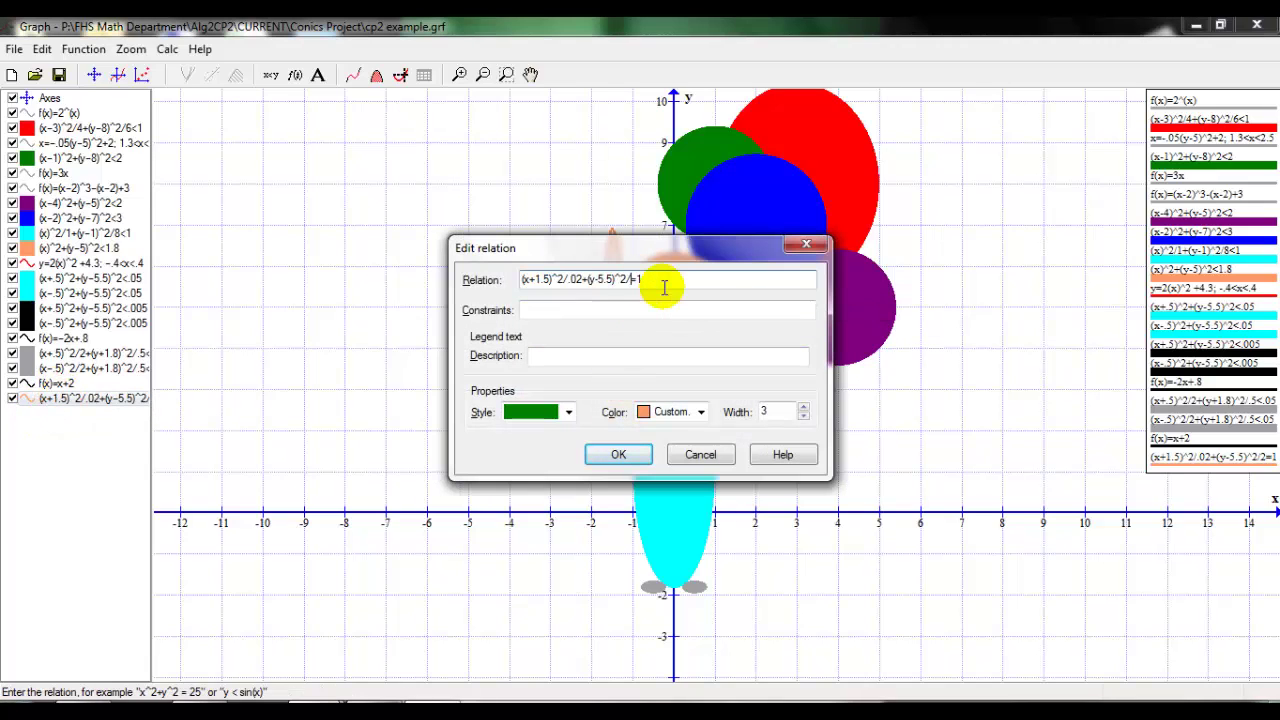
key(BackSpace)
key(Return)
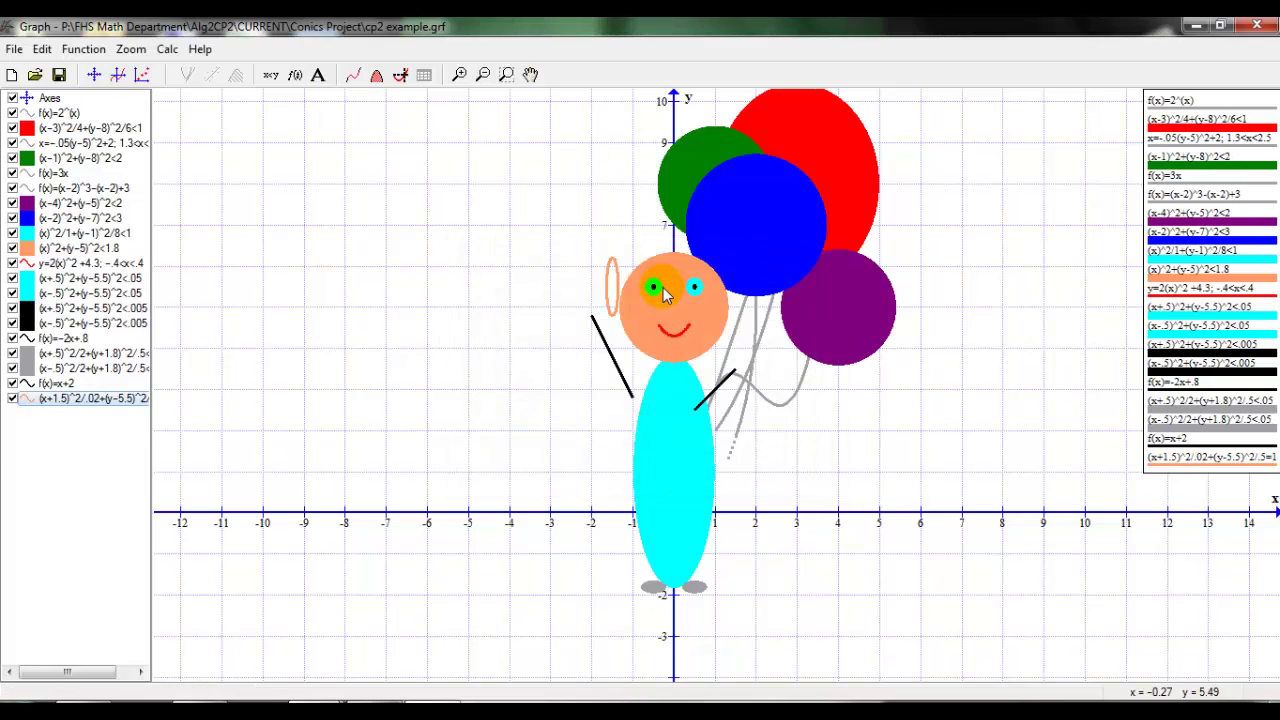
double_click(98, 398)
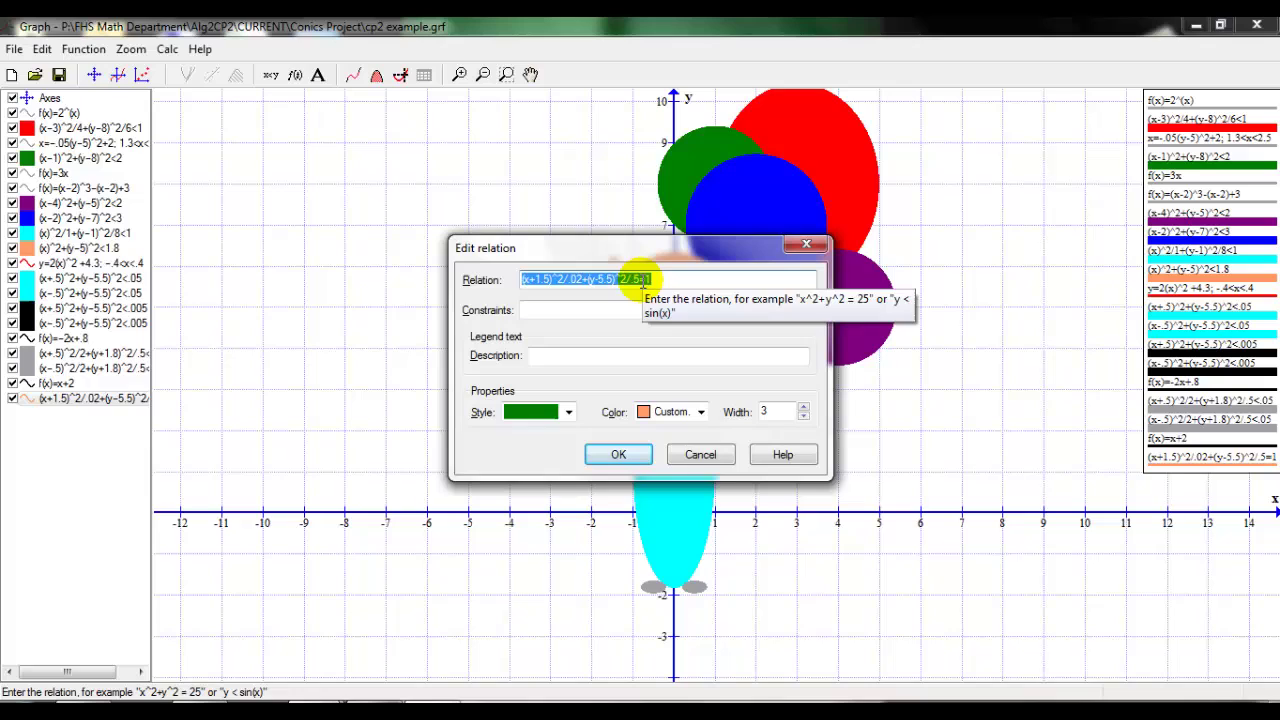
click(633, 279)
key(BackSpace)
text(2)
key(Return)
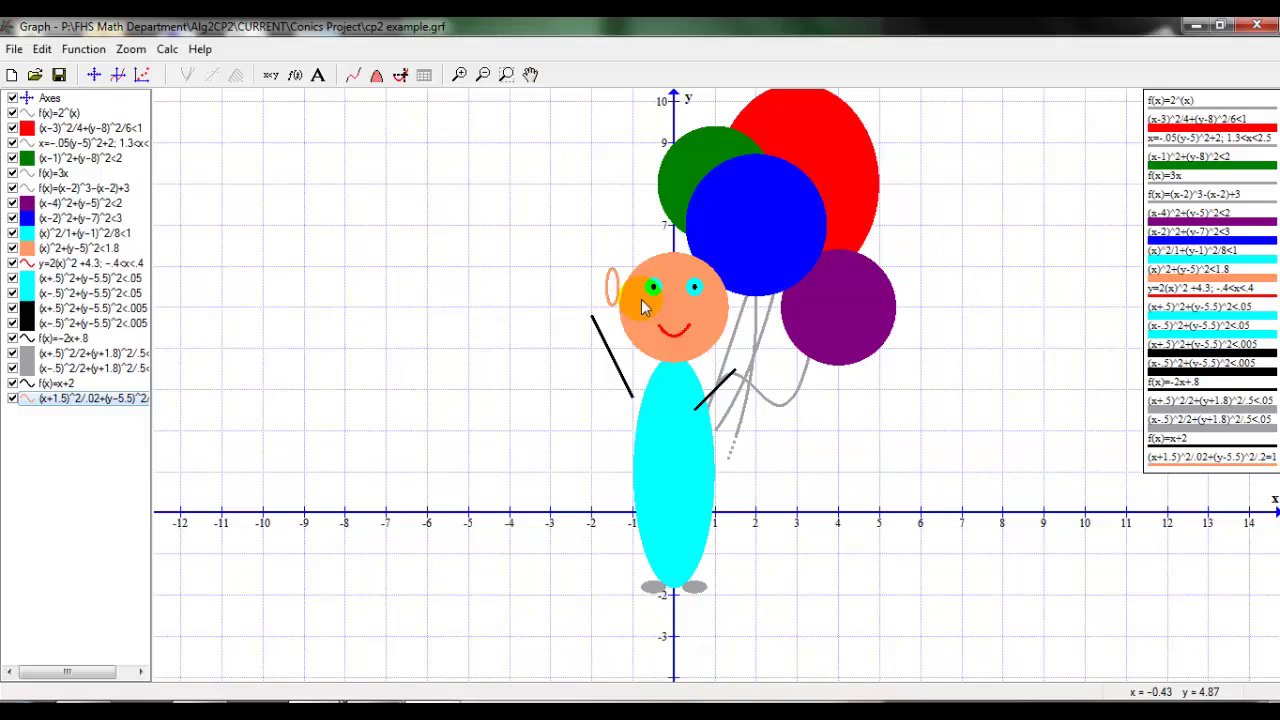
Replace the ear relation's = with < so the ellipse is filled
double_click(60, 398)
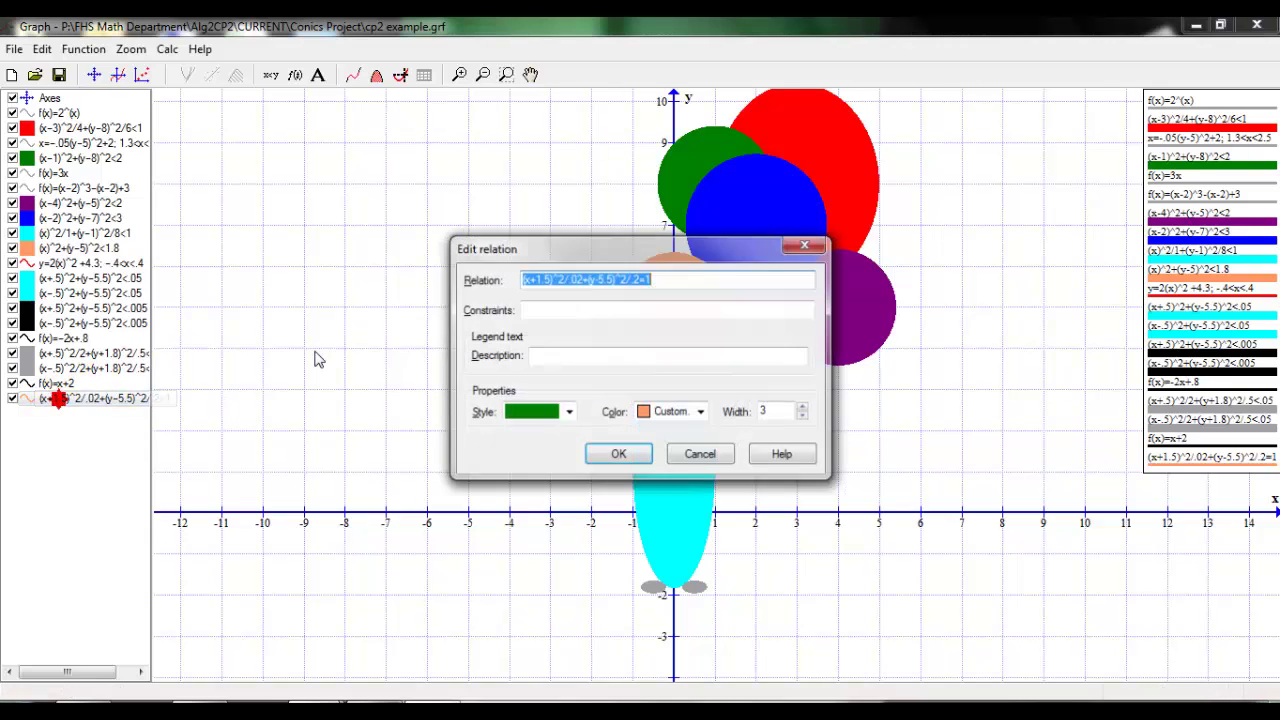
click(645, 278)
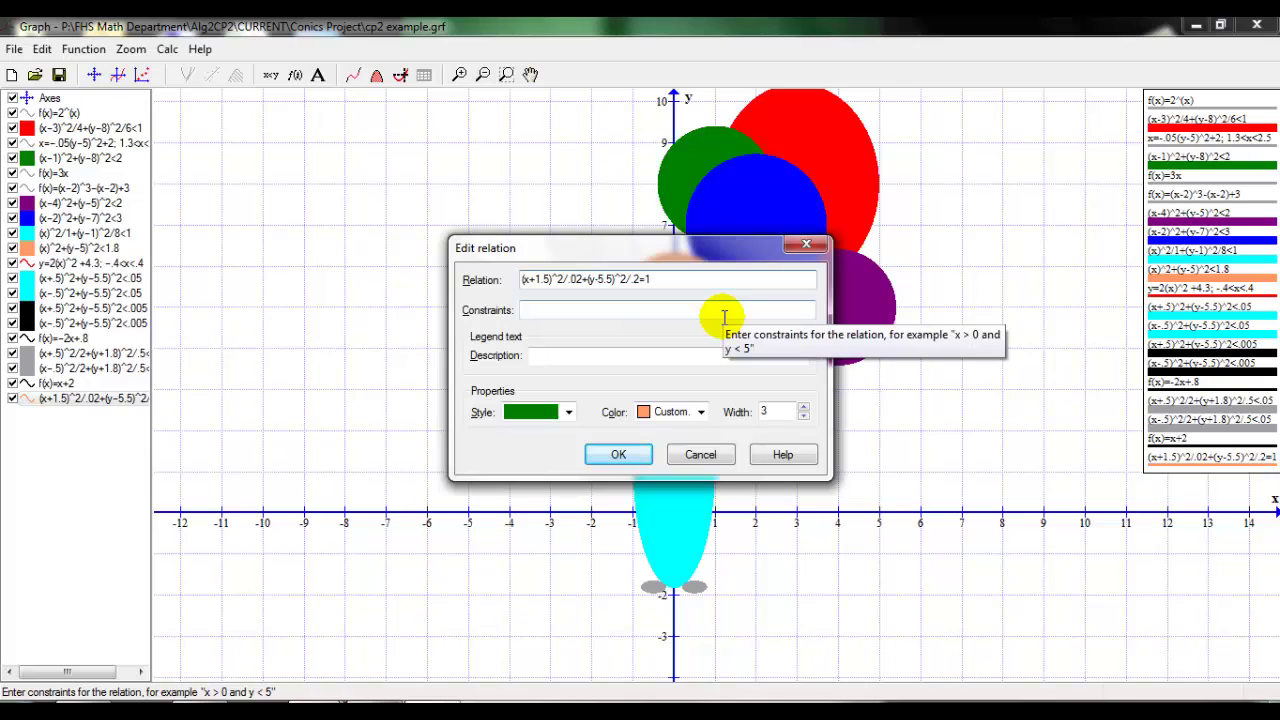
key(BackSpace)
key(BackSpace)
text(<)
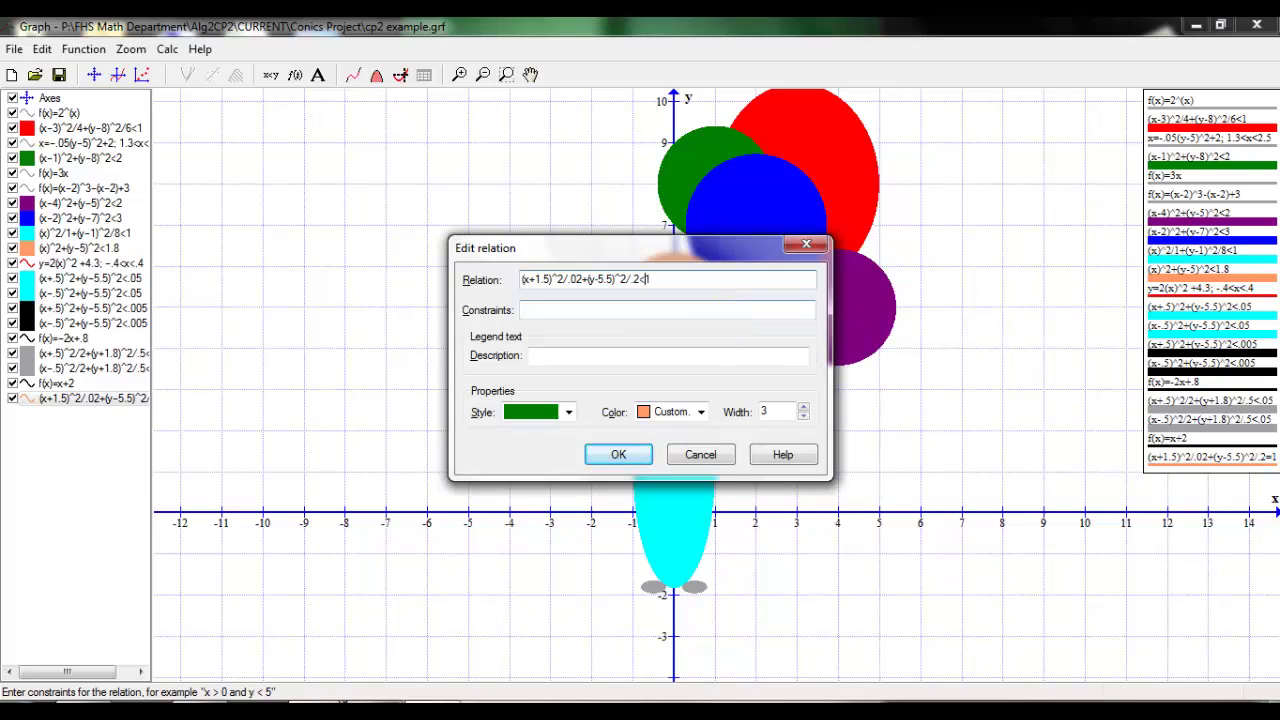
key(Return)
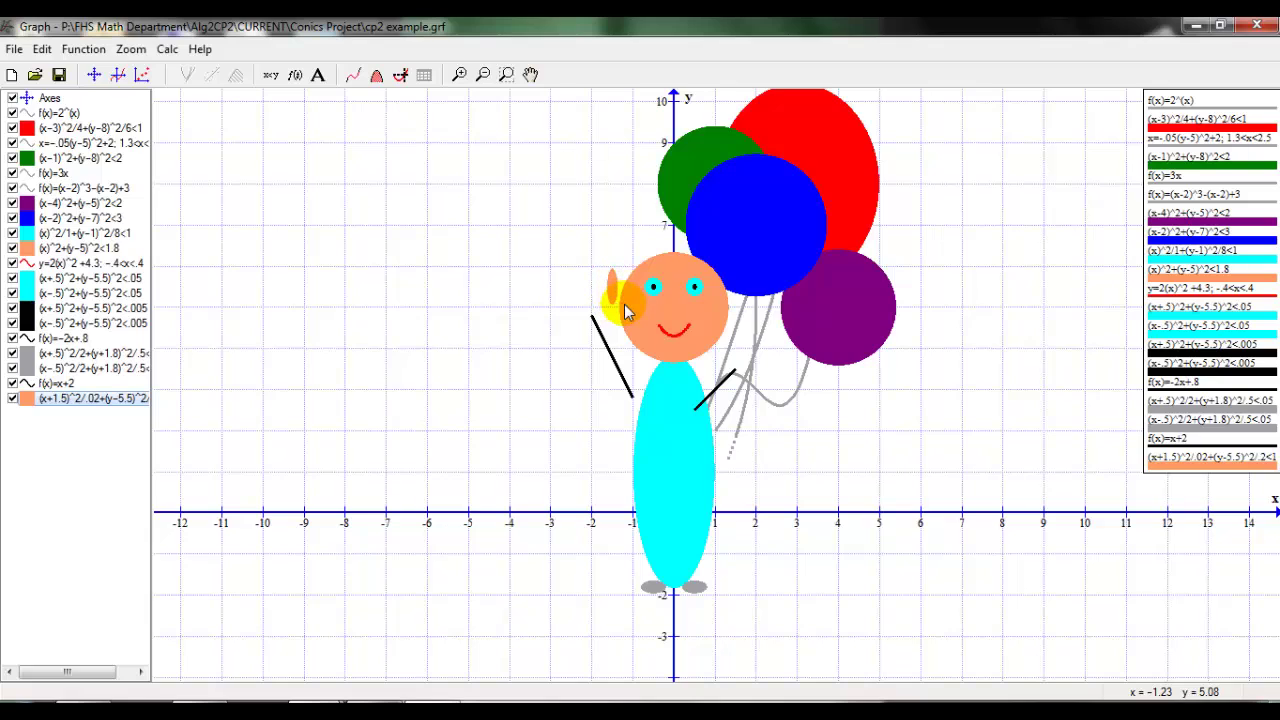
Change the ear's vertical shift so the relation reads (y-5), centring it at y=5
click(57, 399)
double_click(57, 399)
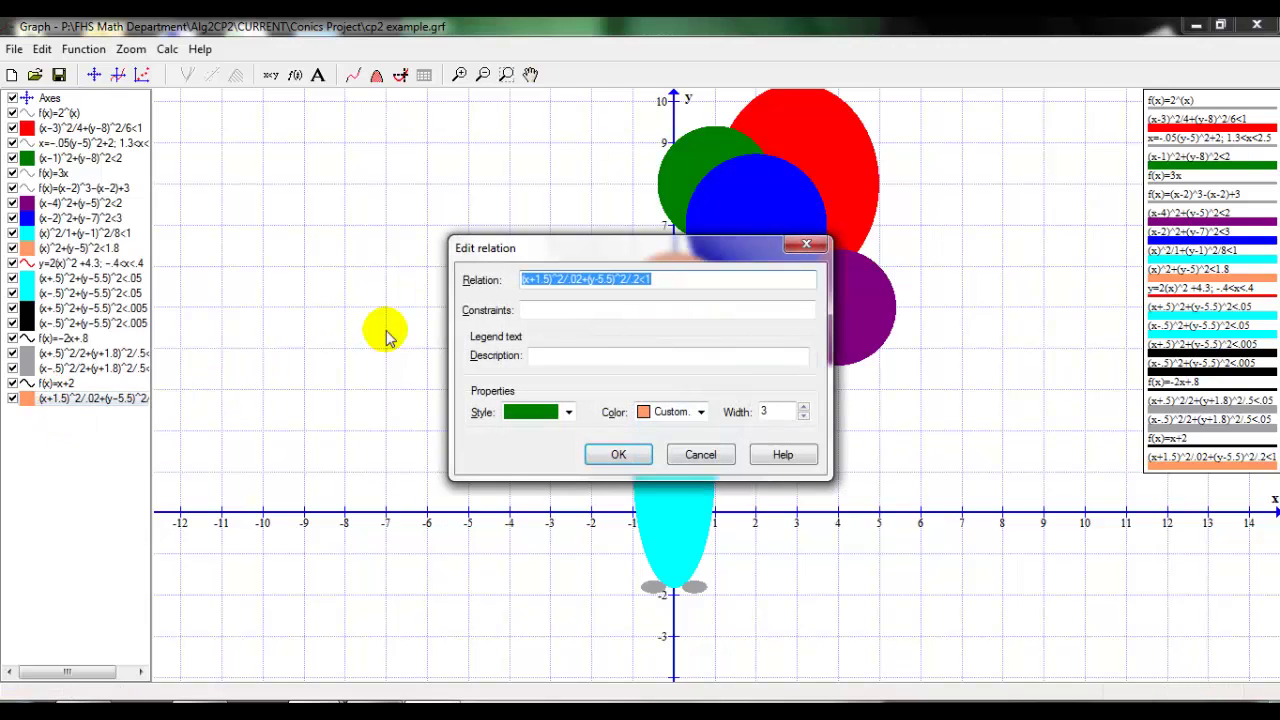
click(620, 279)
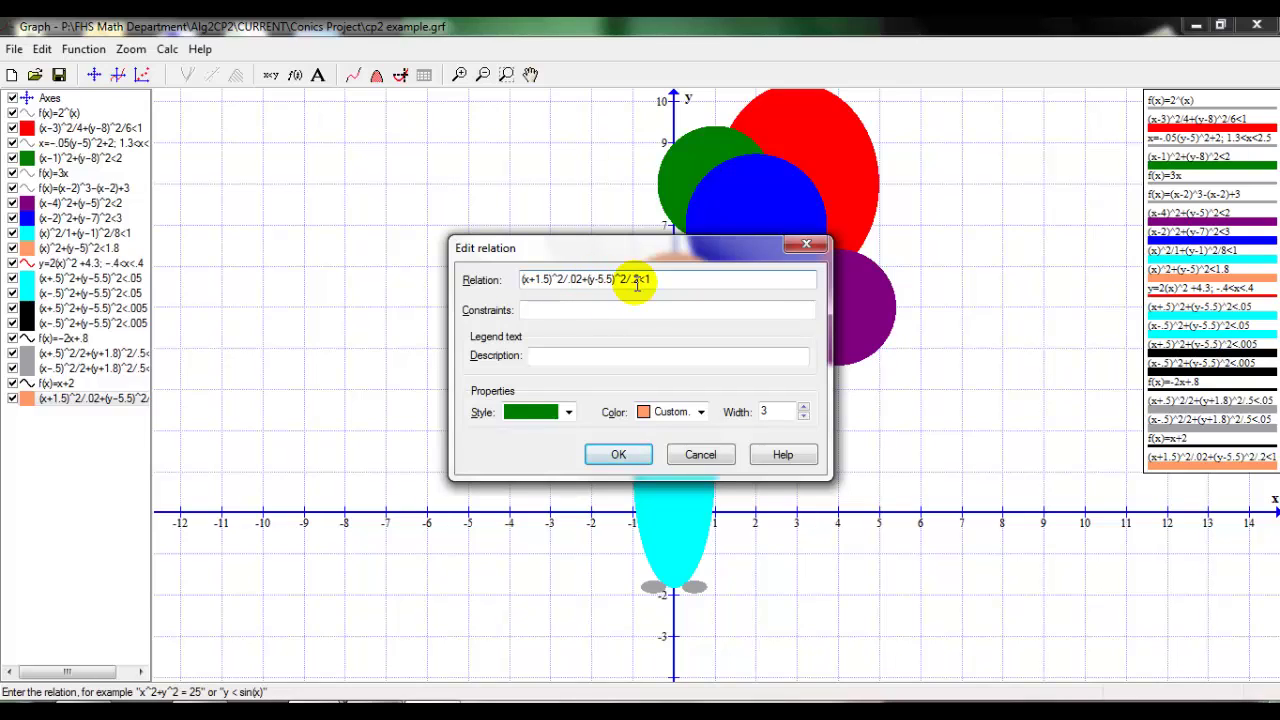
key(BackSpace)
key(BackSpace)
text(4.)
key(Return)
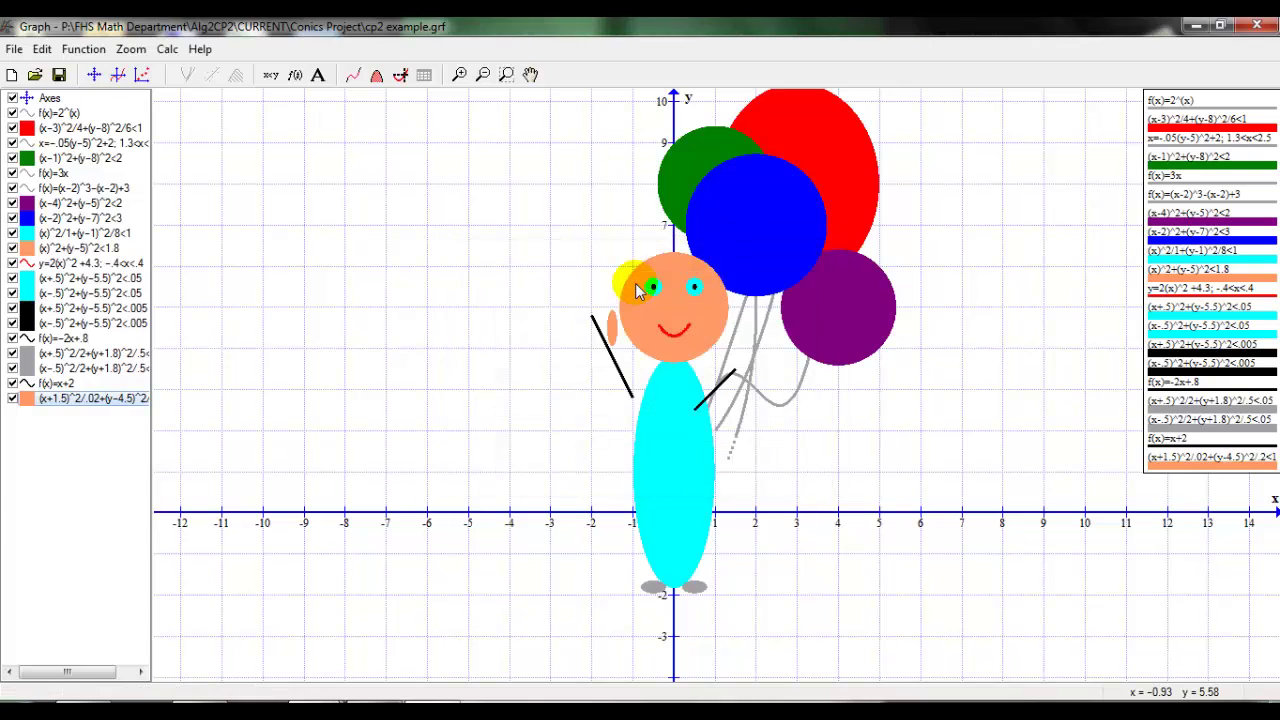
click(82, 400)
double_click(82, 400)
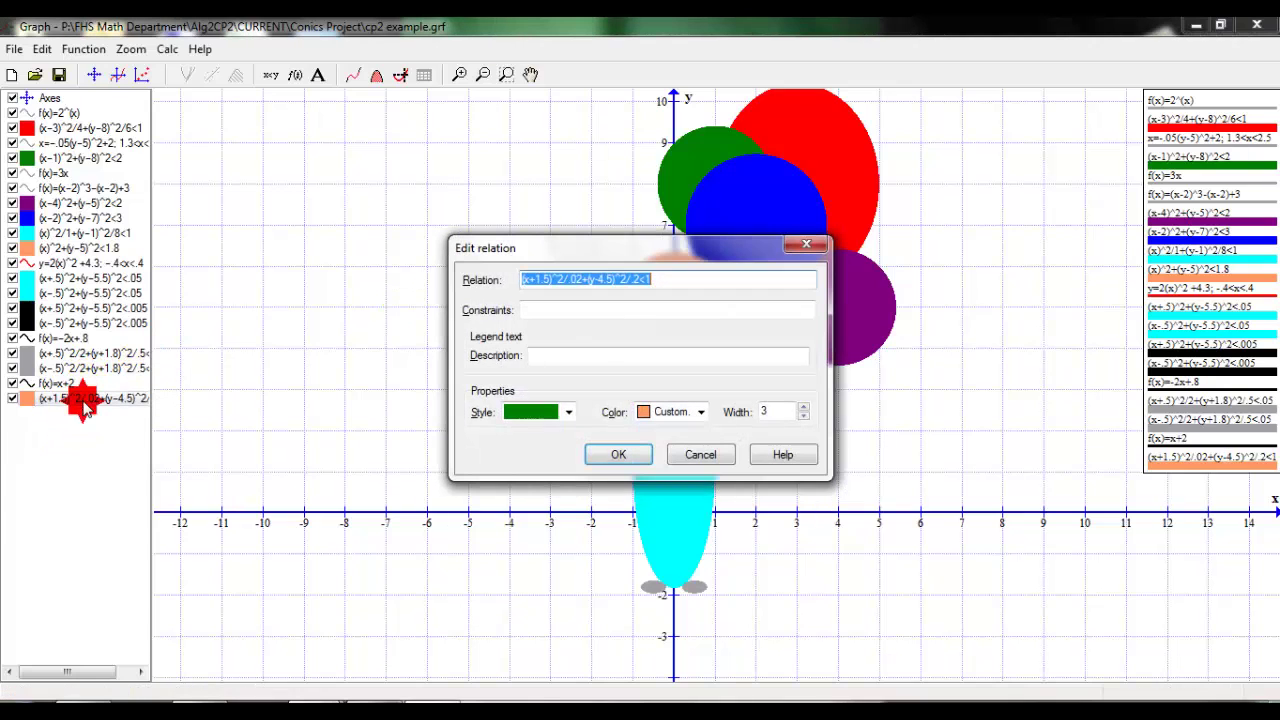
click(608, 279)
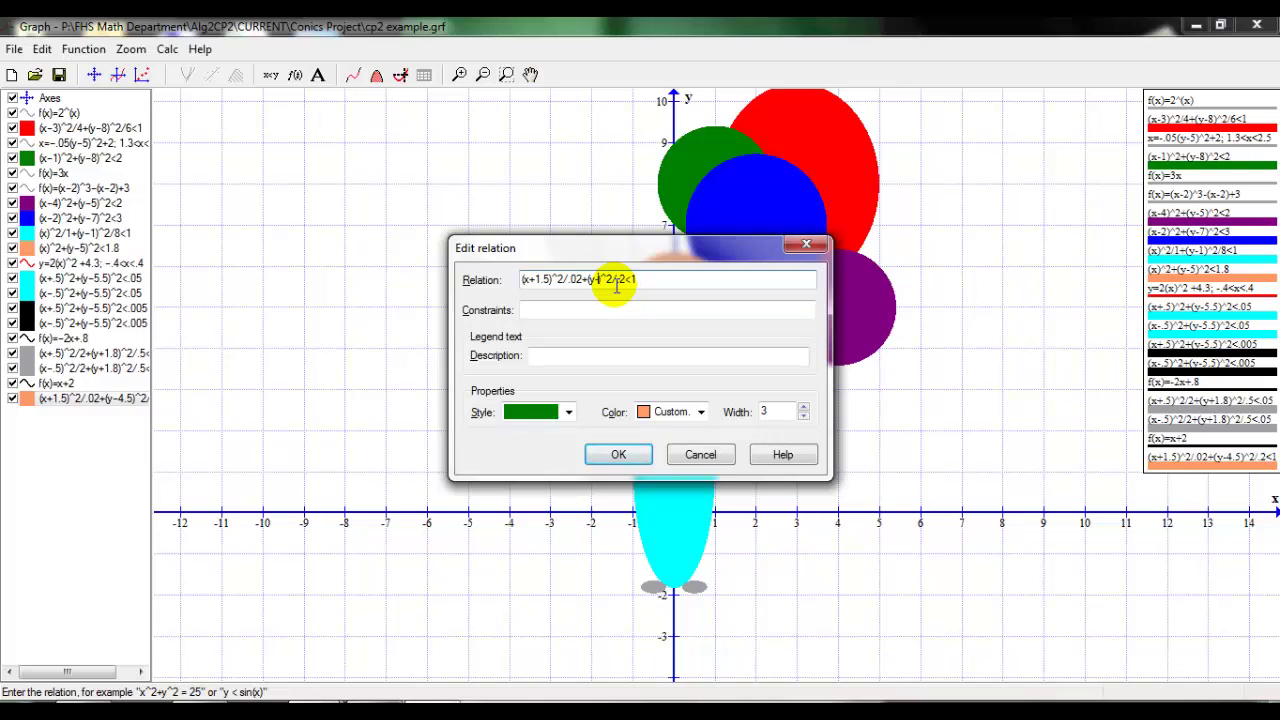
key(Return)
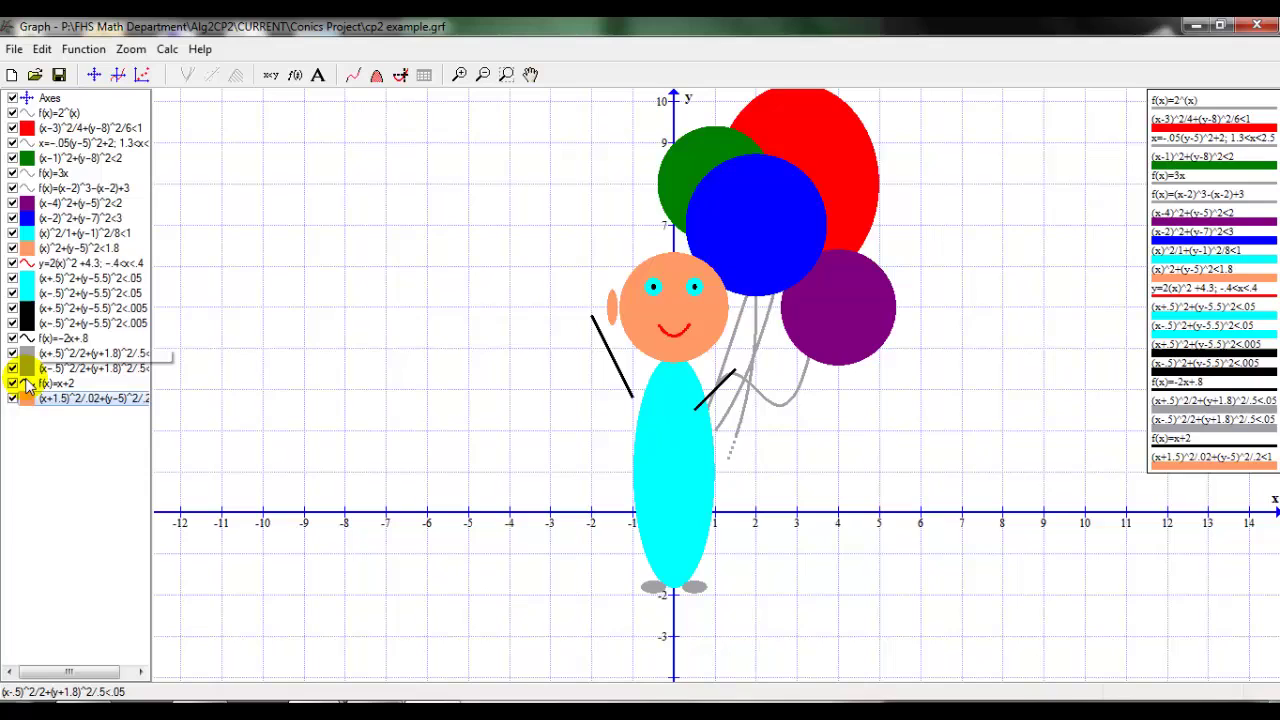
Change the ear's x offset from 1.5 to 1.1
double_click(57, 399)
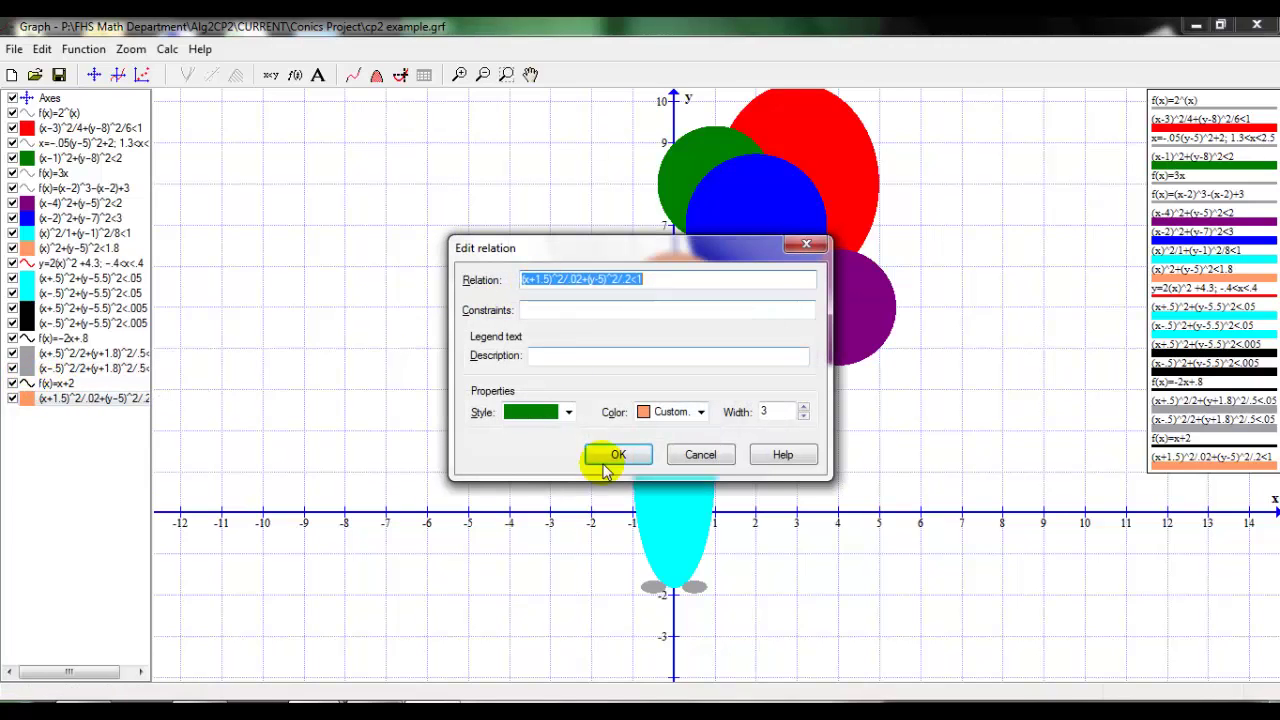
mouse_move(720, 252)
mouse_down()
mouse_move(729, 589)
mouse_move(1206, 432)
mouse_up()
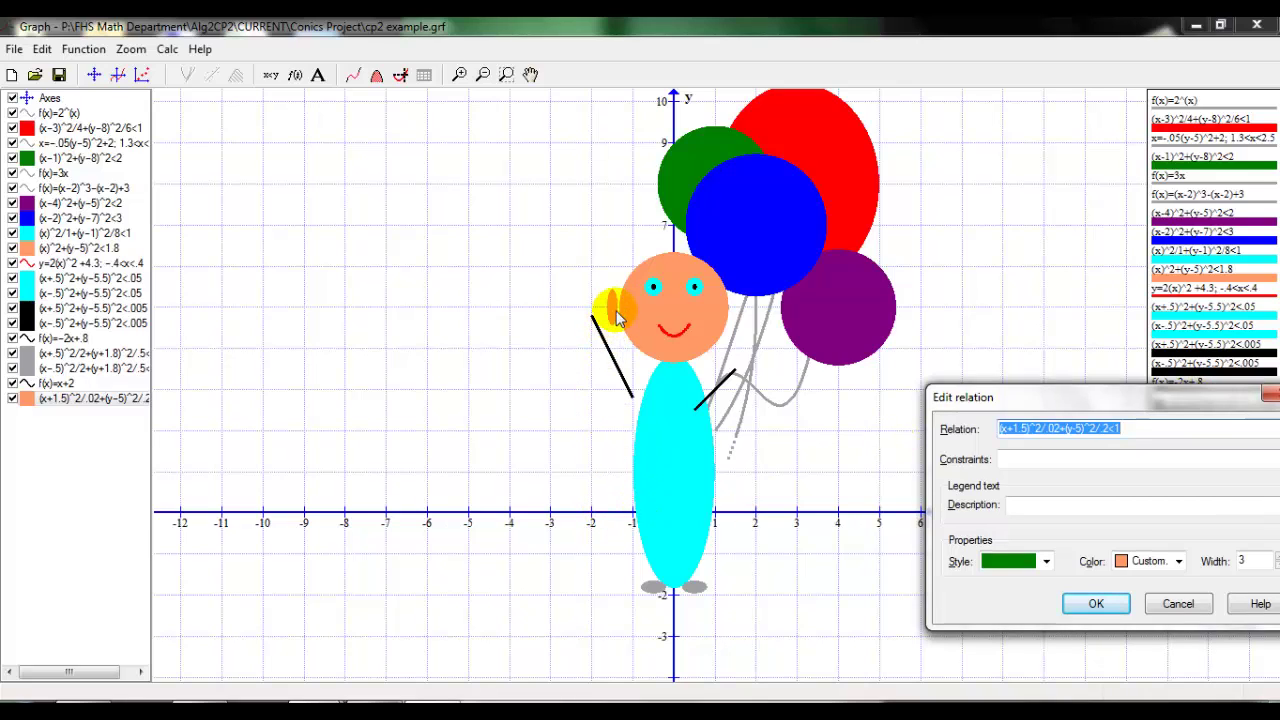
click(1030, 428)
key(BackSpace)
text(1)
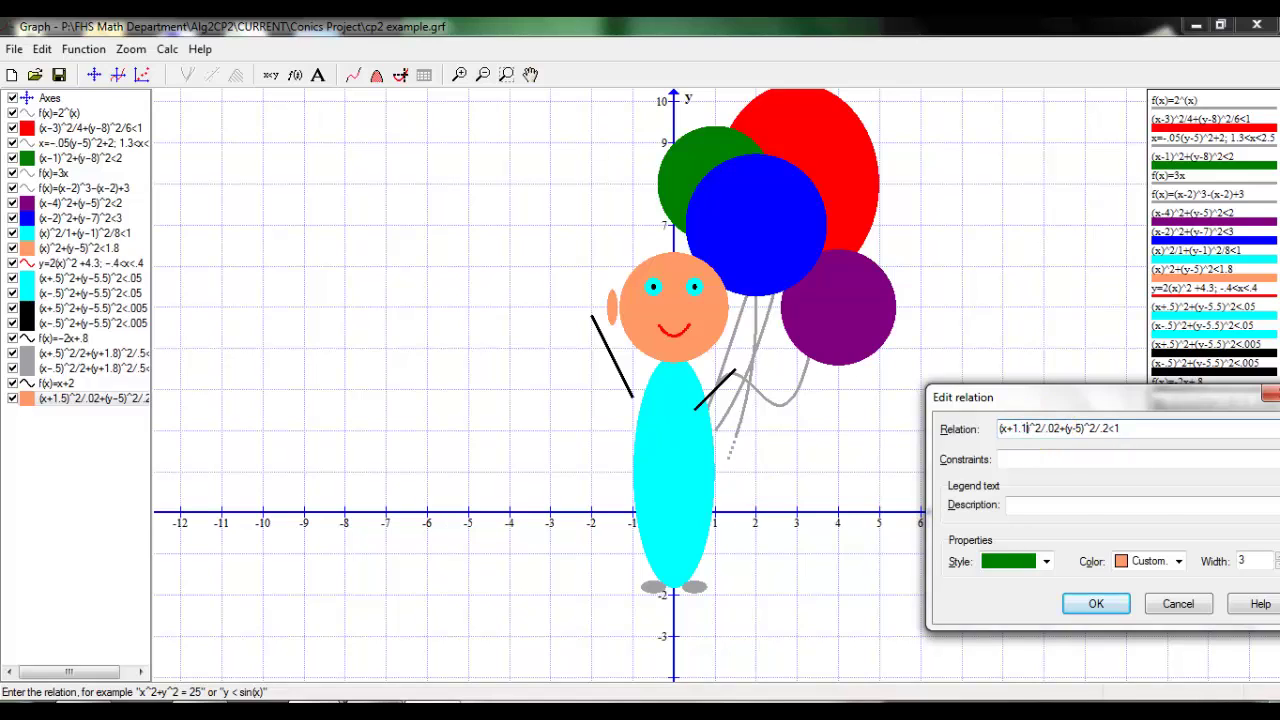
key(Return)
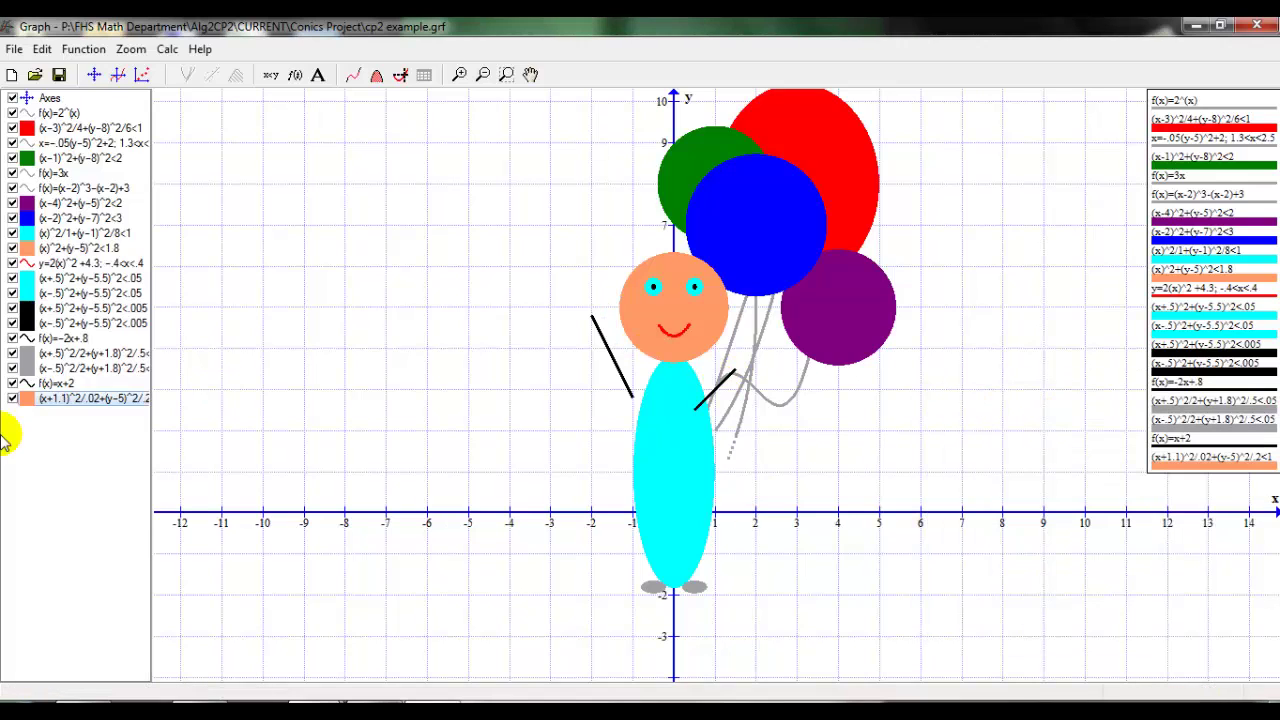
Adjust the ear's x offset from 1.1 to 1.3
double_click(44, 400)
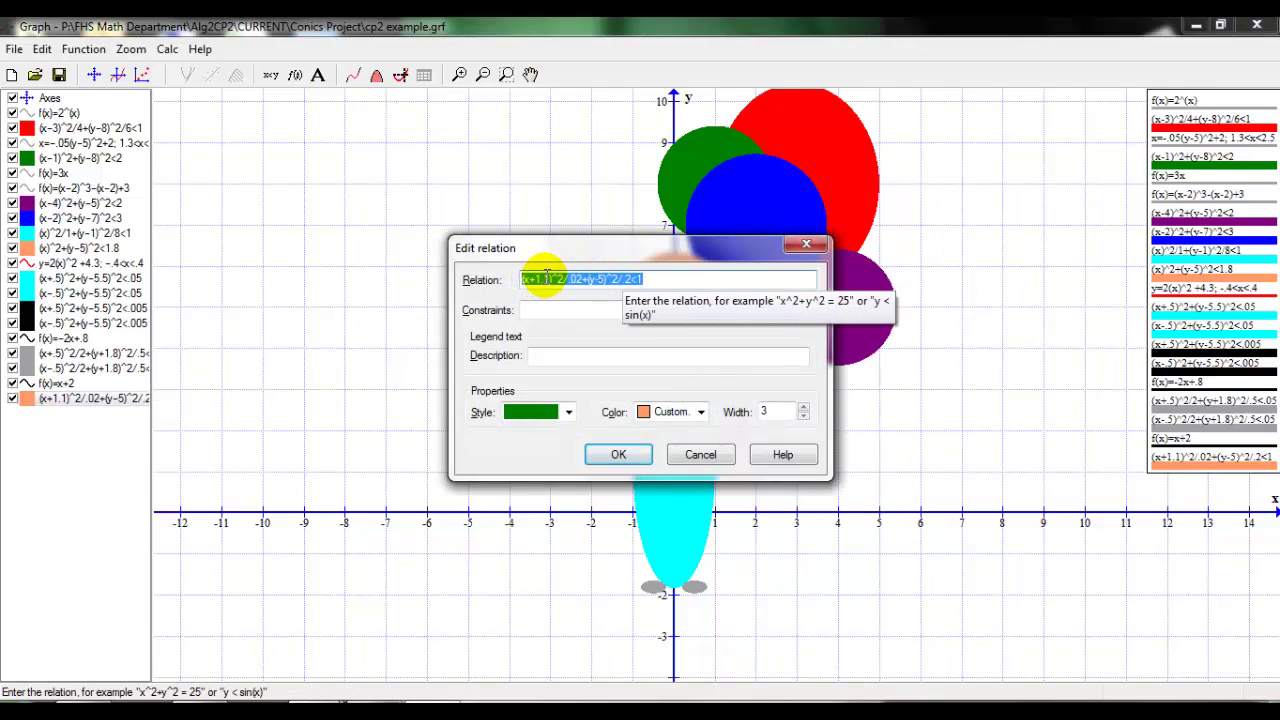
click(537, 278)
key(Right)
key(Right)
key(Right)
key(BackSpace)
text(3)
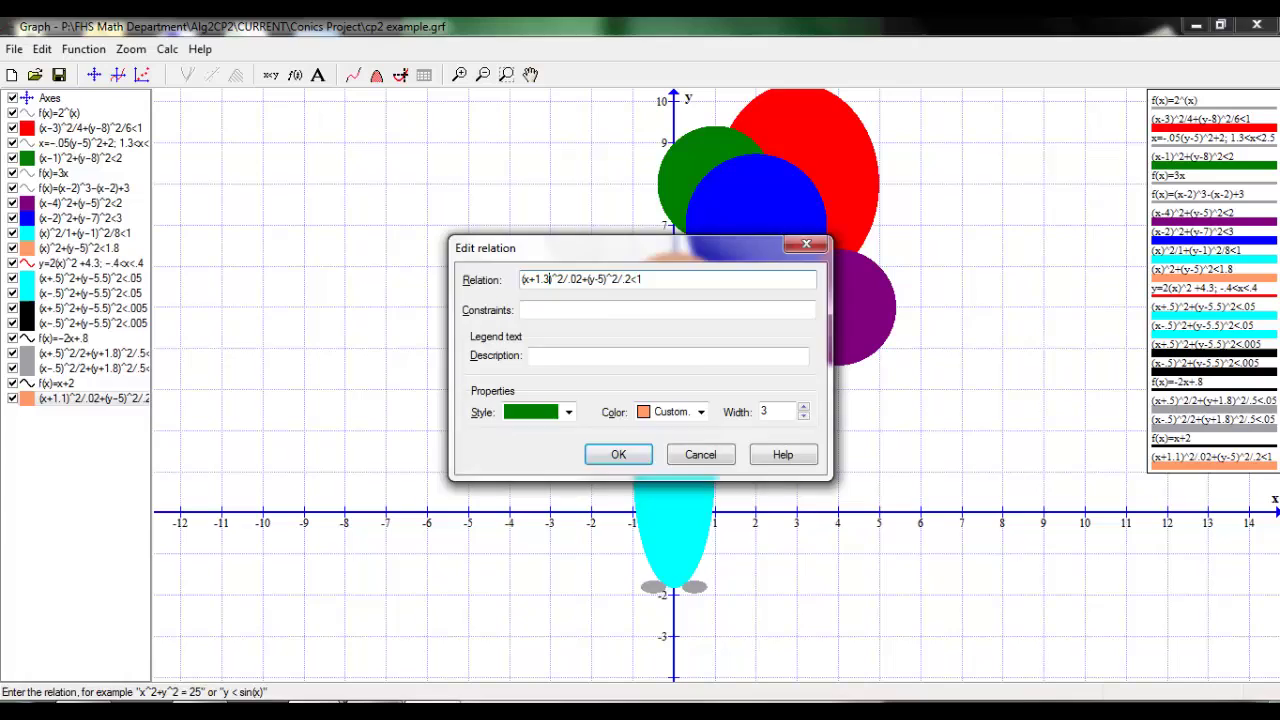
key(Return)
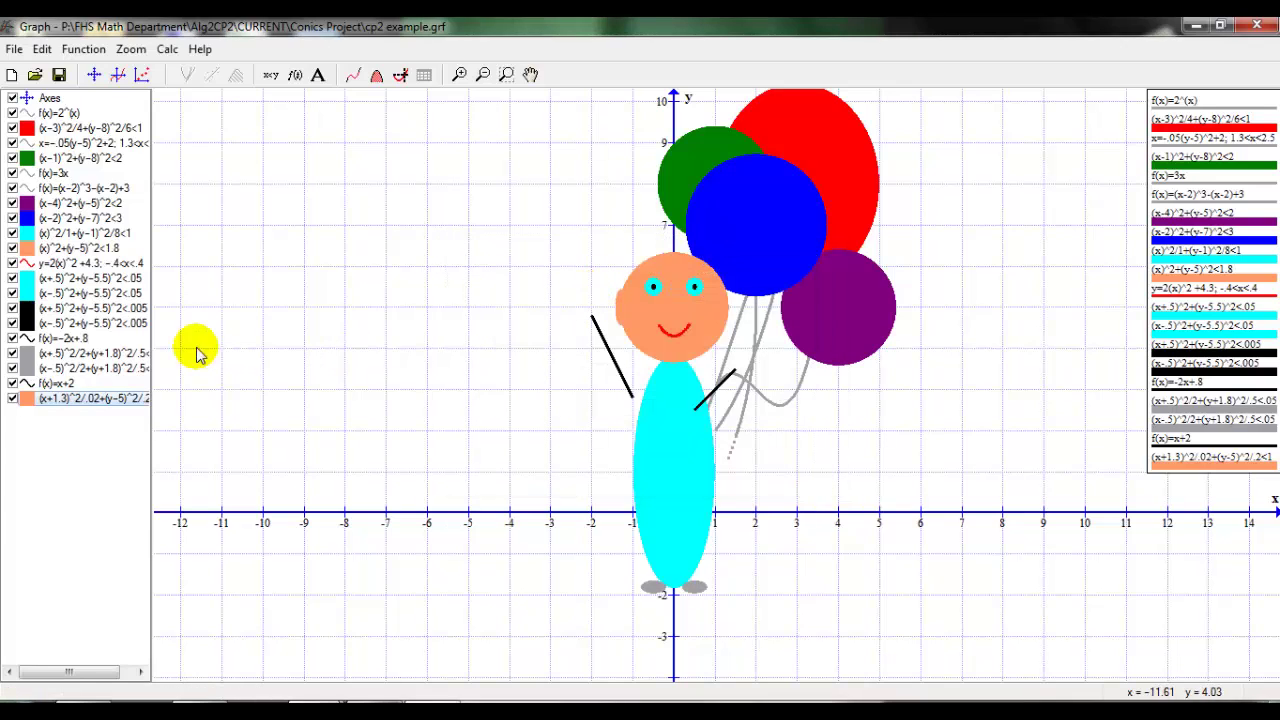
Set the ear's x offset to 1.4 so the relation reads (x+1.4)
click(106, 400)
double_click(106, 400)
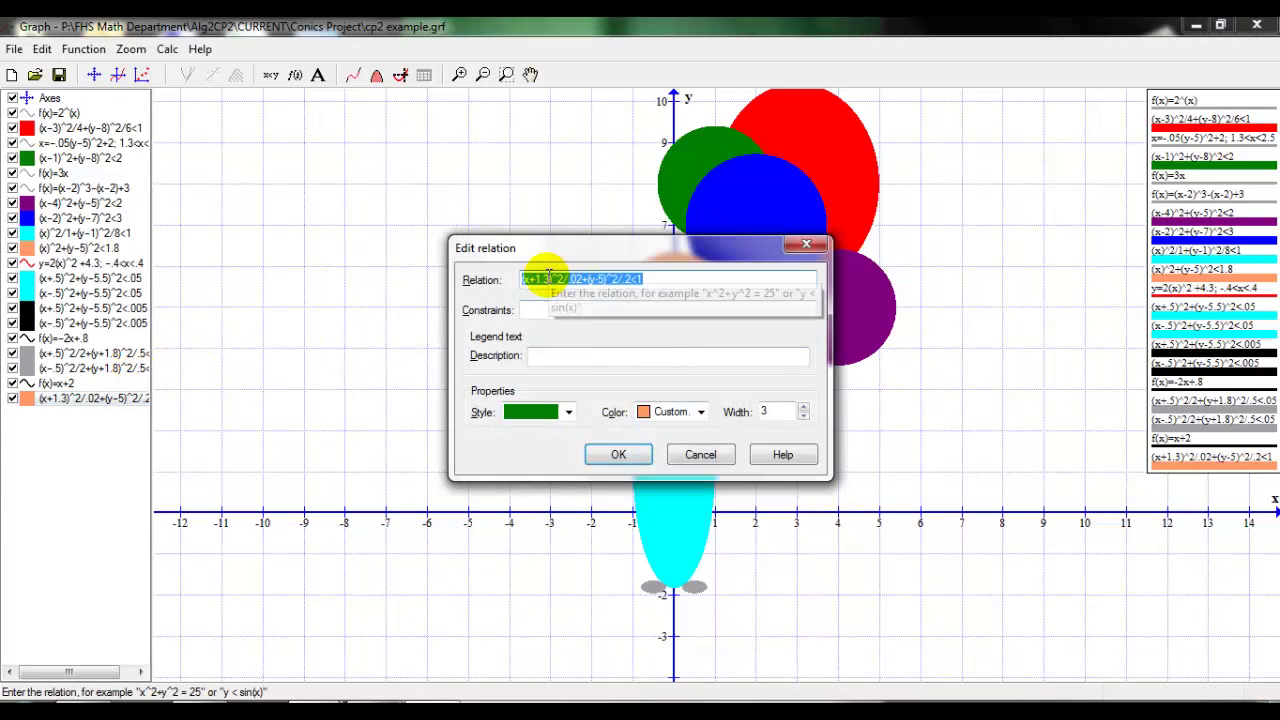
click(543, 279)
key(BackSpace)
text(4)
key(Return)
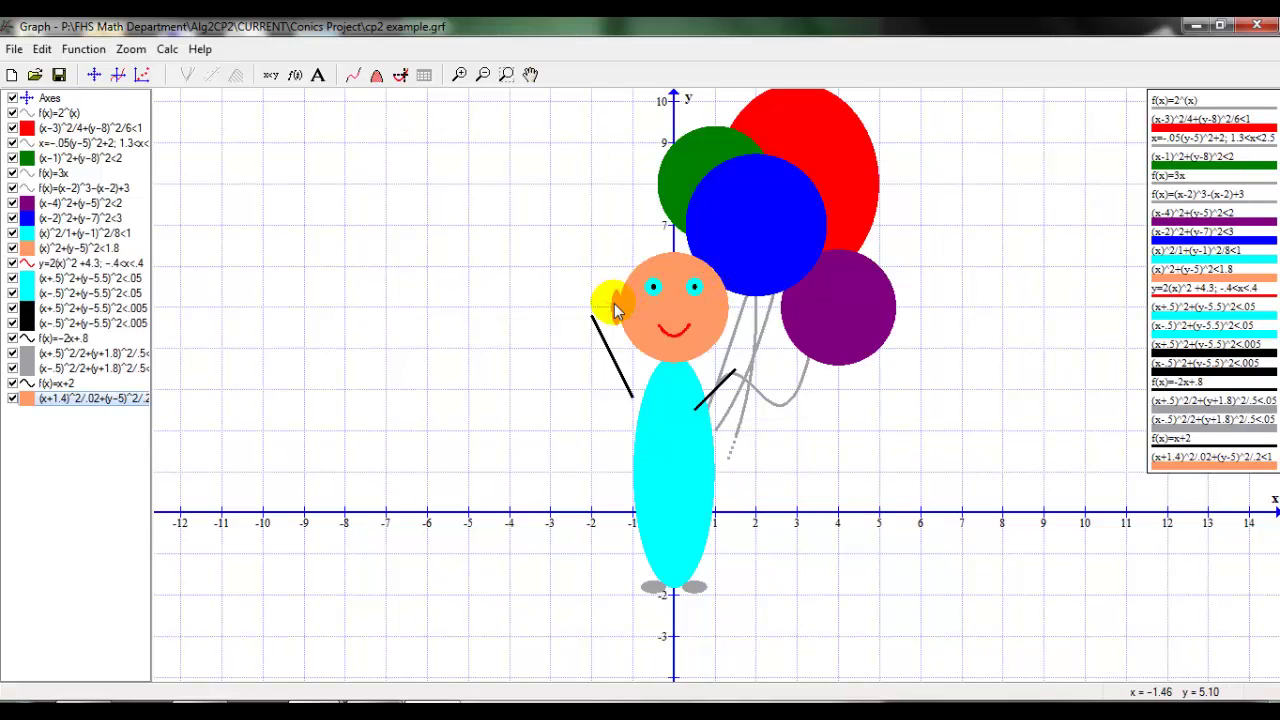
Copy the left-ear relation (x+1.4)^2/.02+(y-5)^2/.2<1 without changing it
click(65, 402)
click(65, 402)
click(674, 279)
double_click(677, 279)
key(ctrl+c)
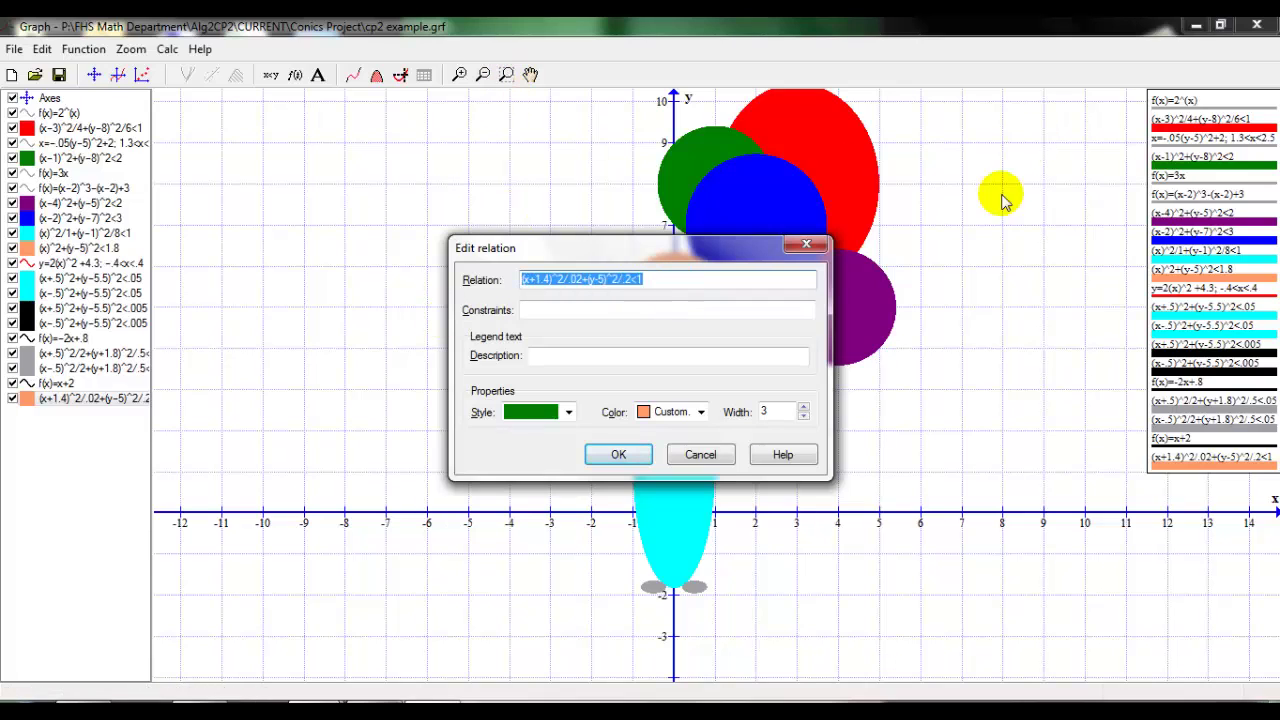
click(806, 245)
Add a new relation from the pasted ear, changing x+1.4 to x-1.4 for the right ear
click(84, 49)
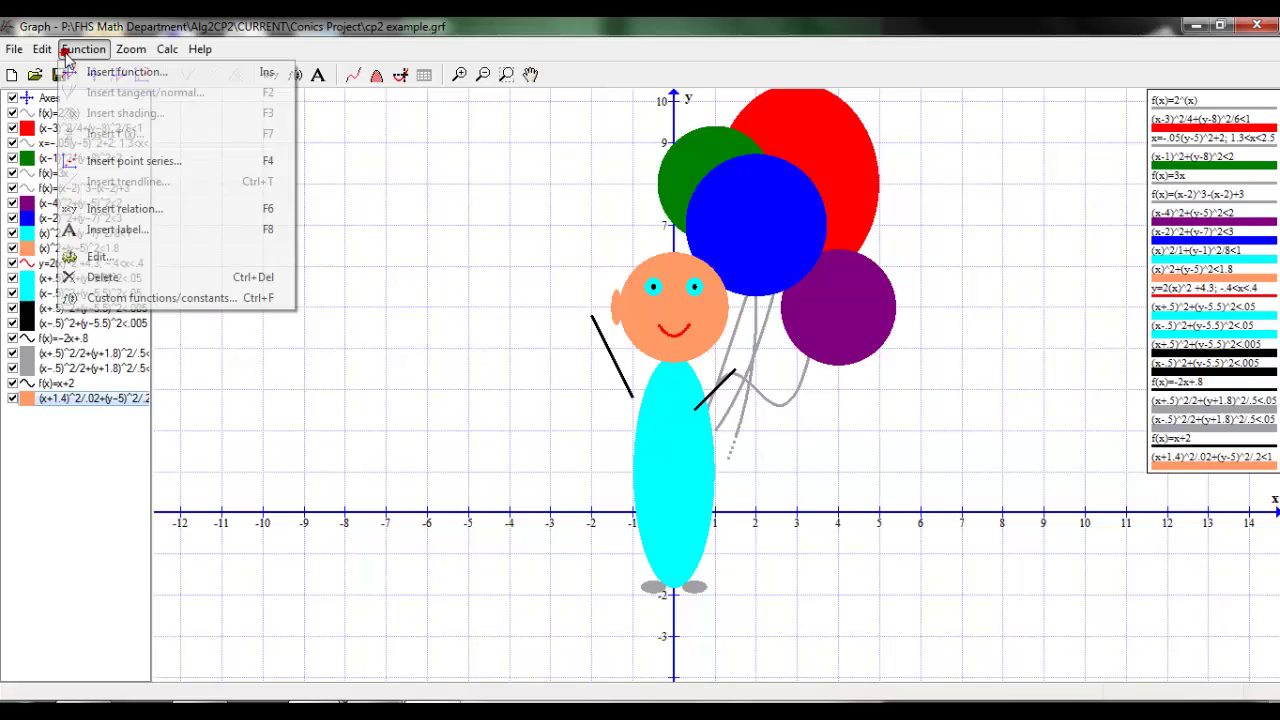
click(130, 208)
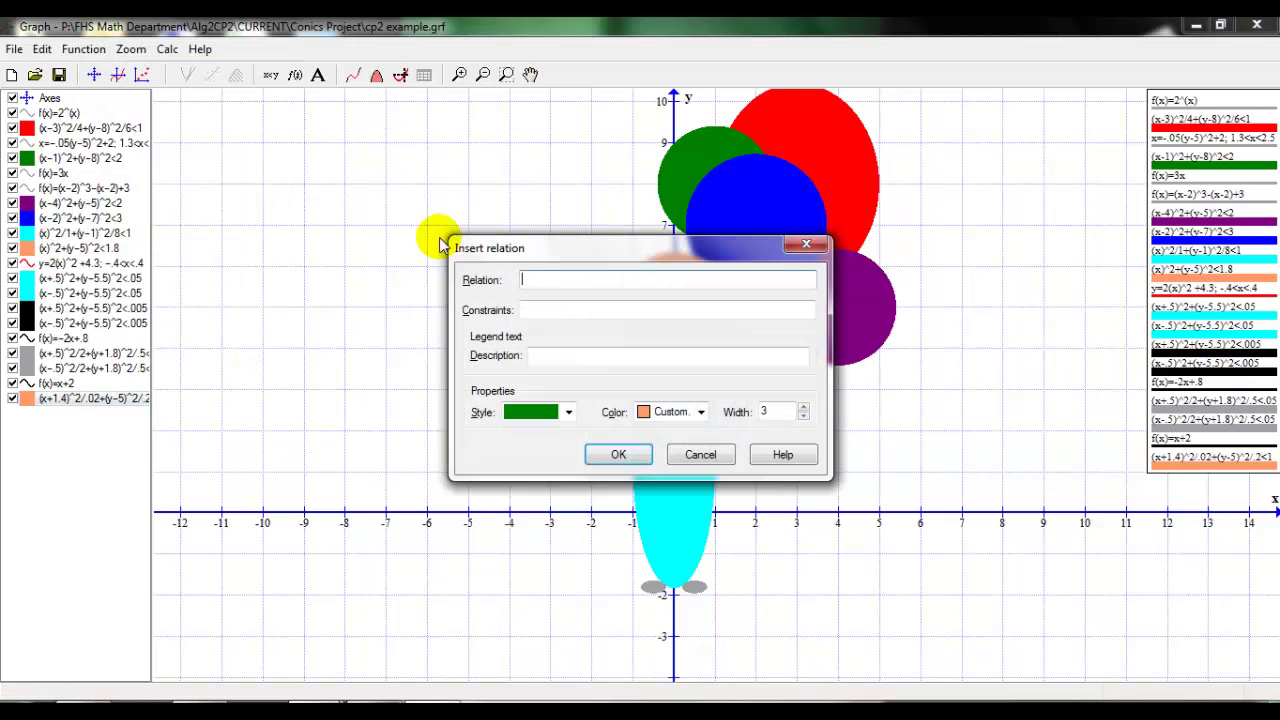
click(568, 281)
key(ctrl+v)
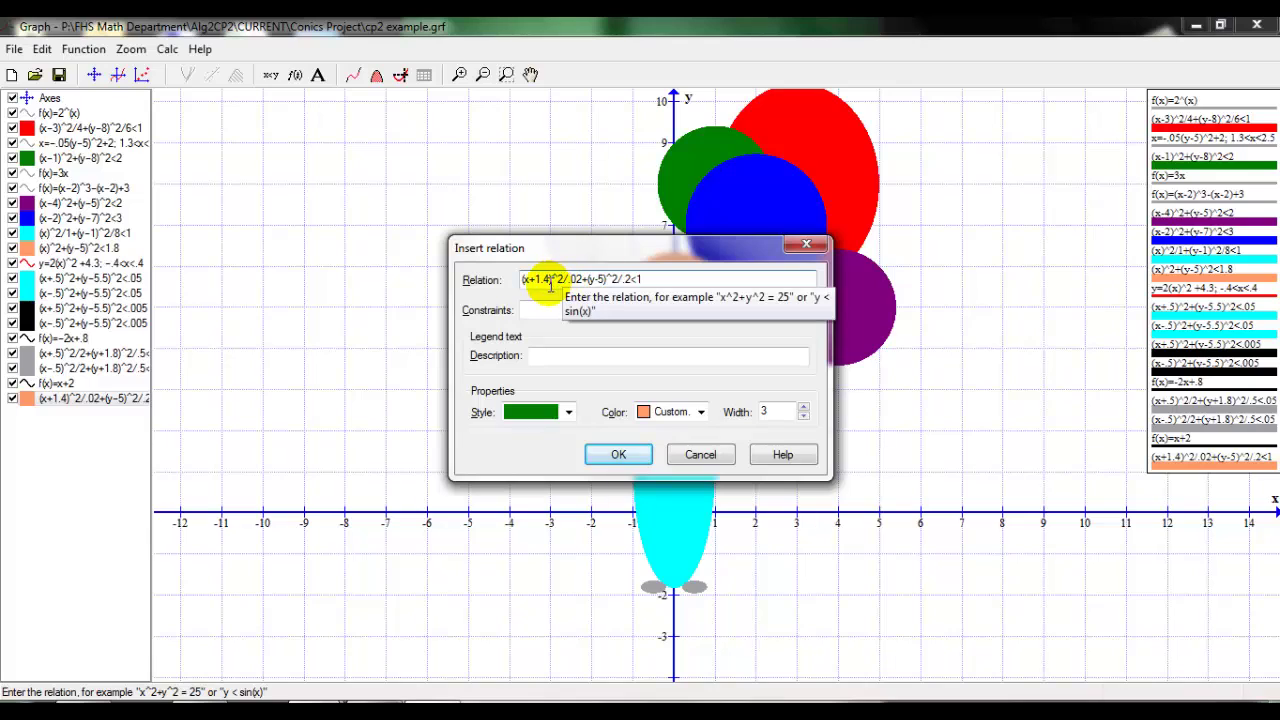
drag(550, 281, 515, 280)
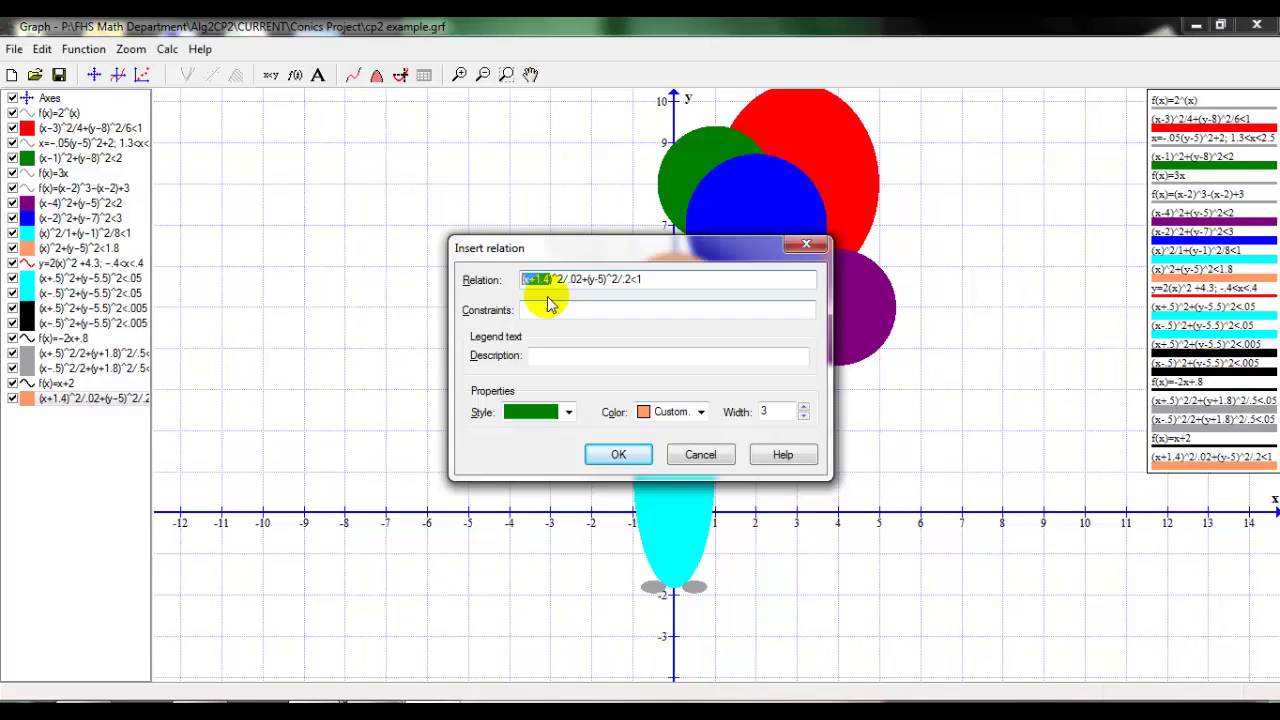
click(530, 280)
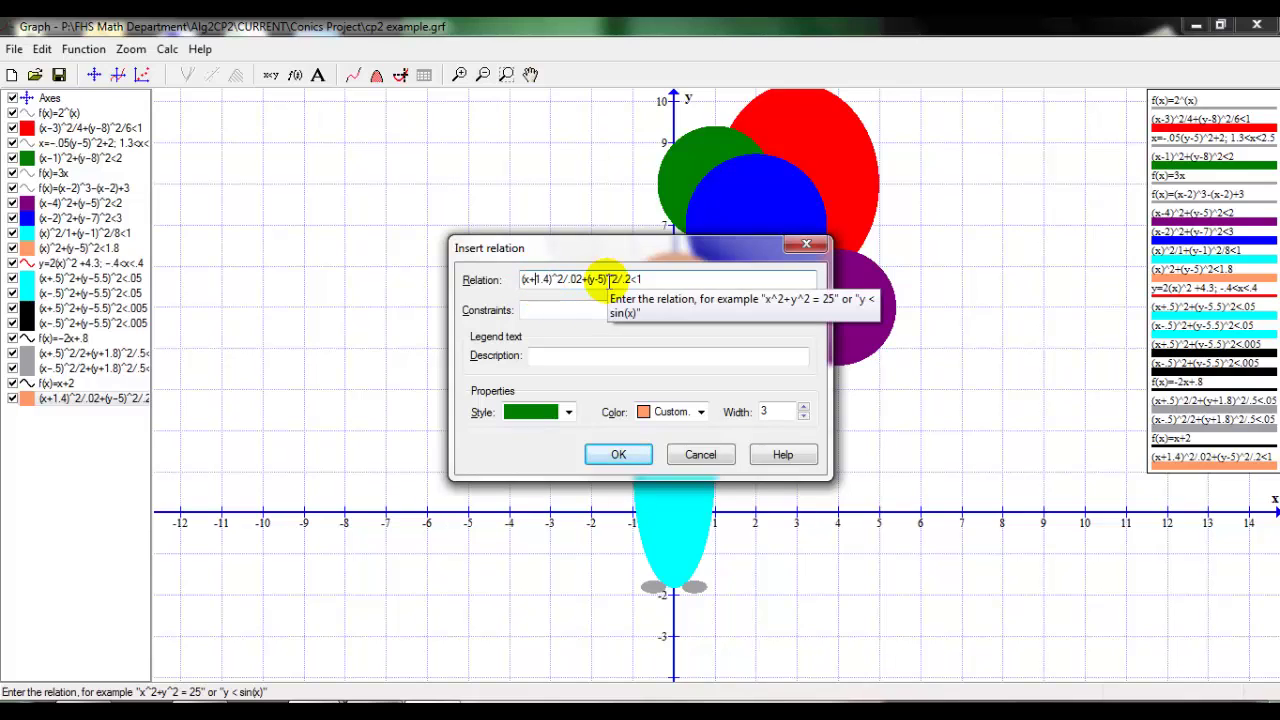
key(Delete)
text(-)
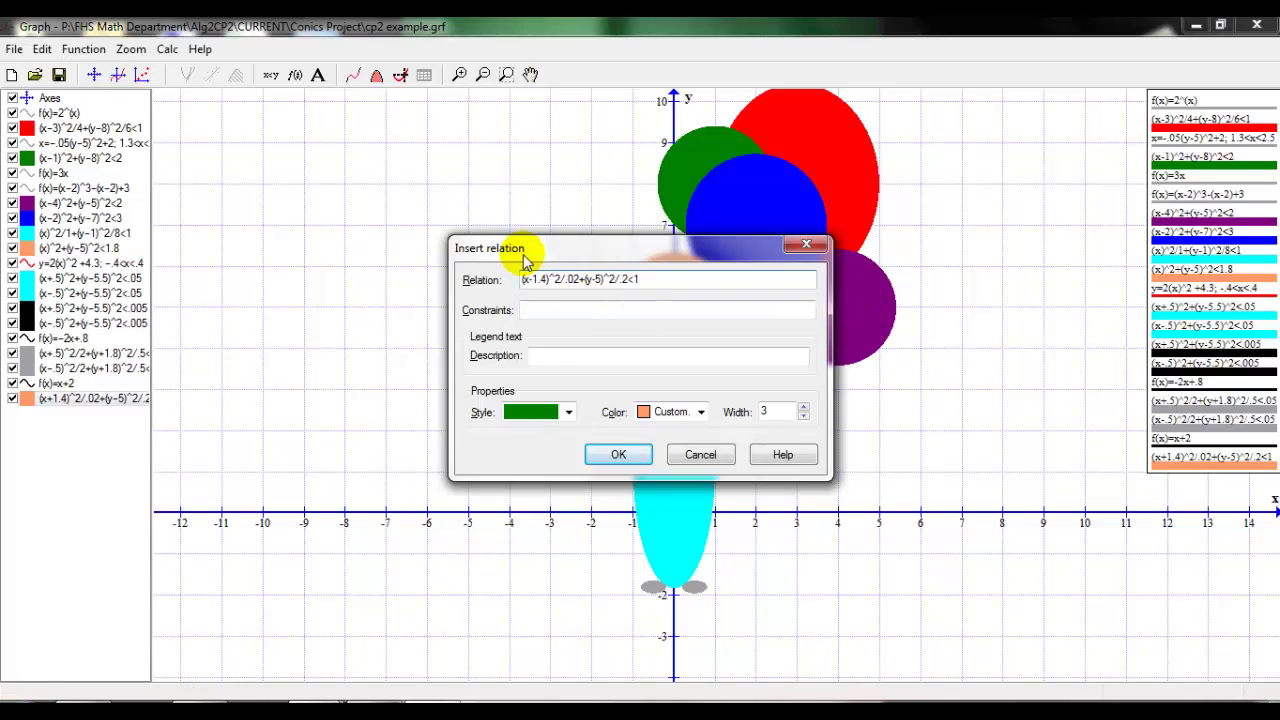
click(632, 455)
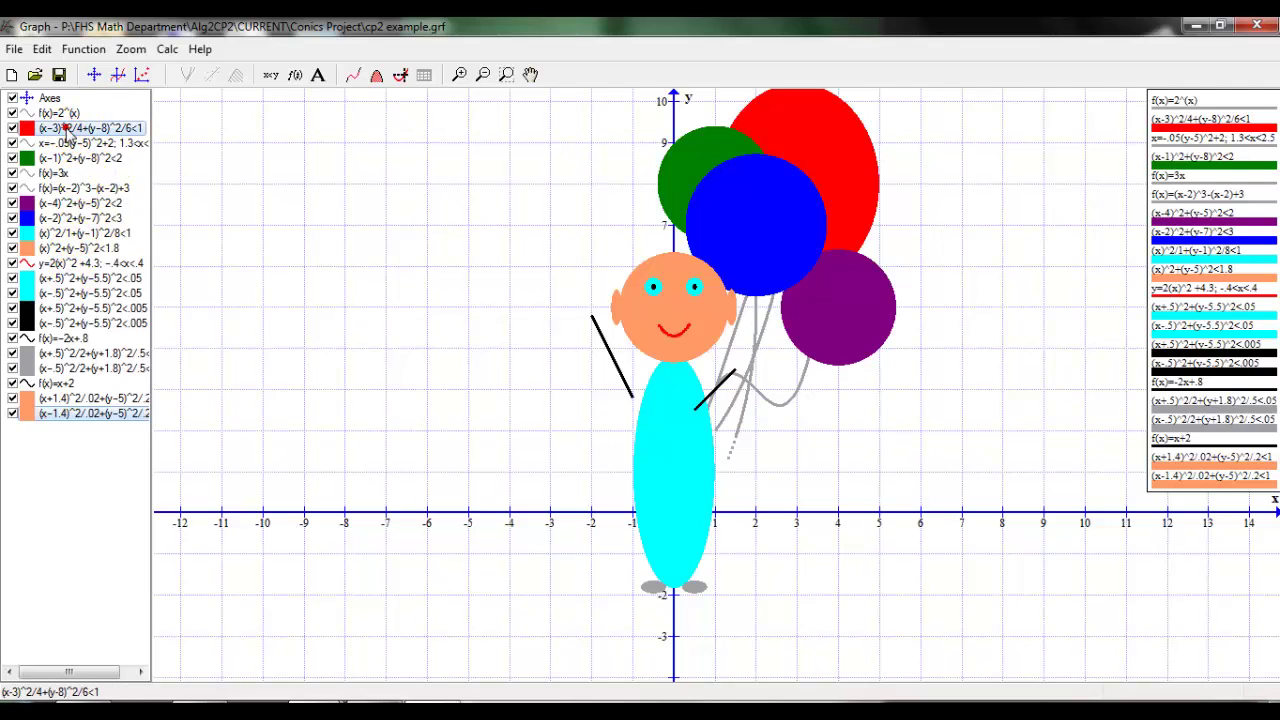
Move the (x-3)^2/4+(y-8)^2/6<1 red balloon row to just above the green balloon
mouse_move(65, 130)
mouse_down()
mouse_move(63, 234)
mouse_move(63, 192)
mouse_up()
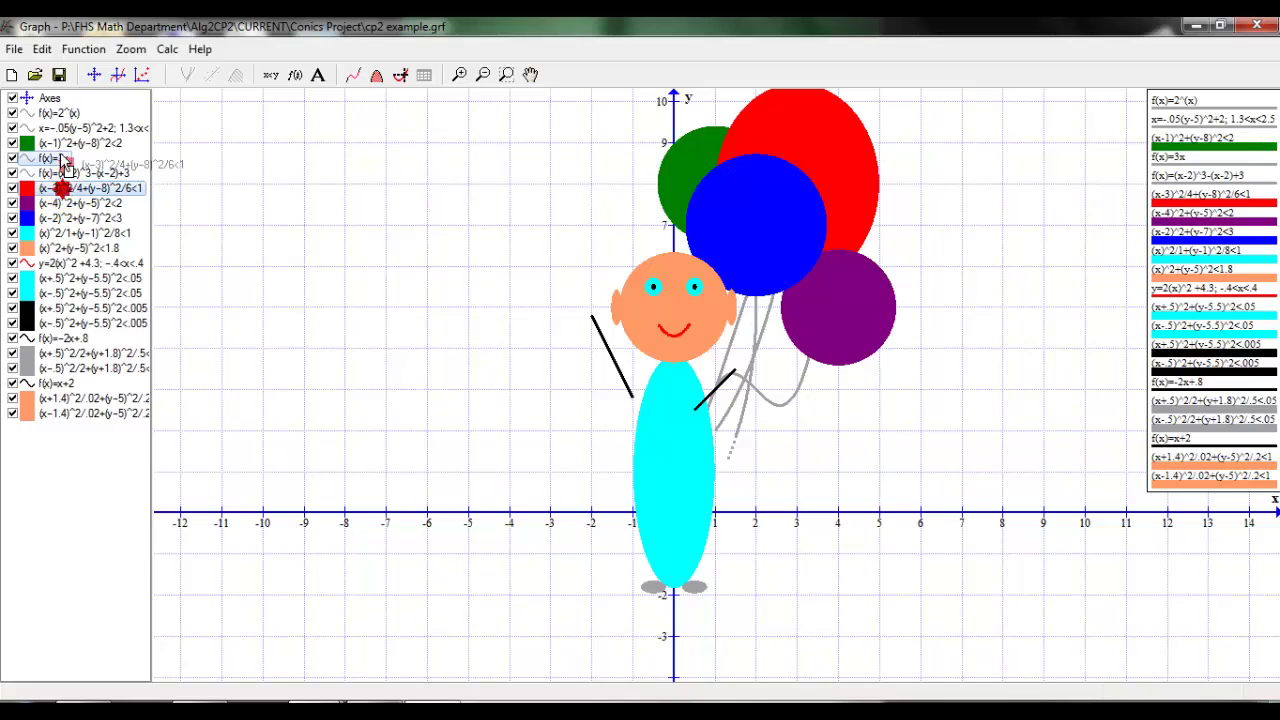
drag(62, 150, 62, 148)
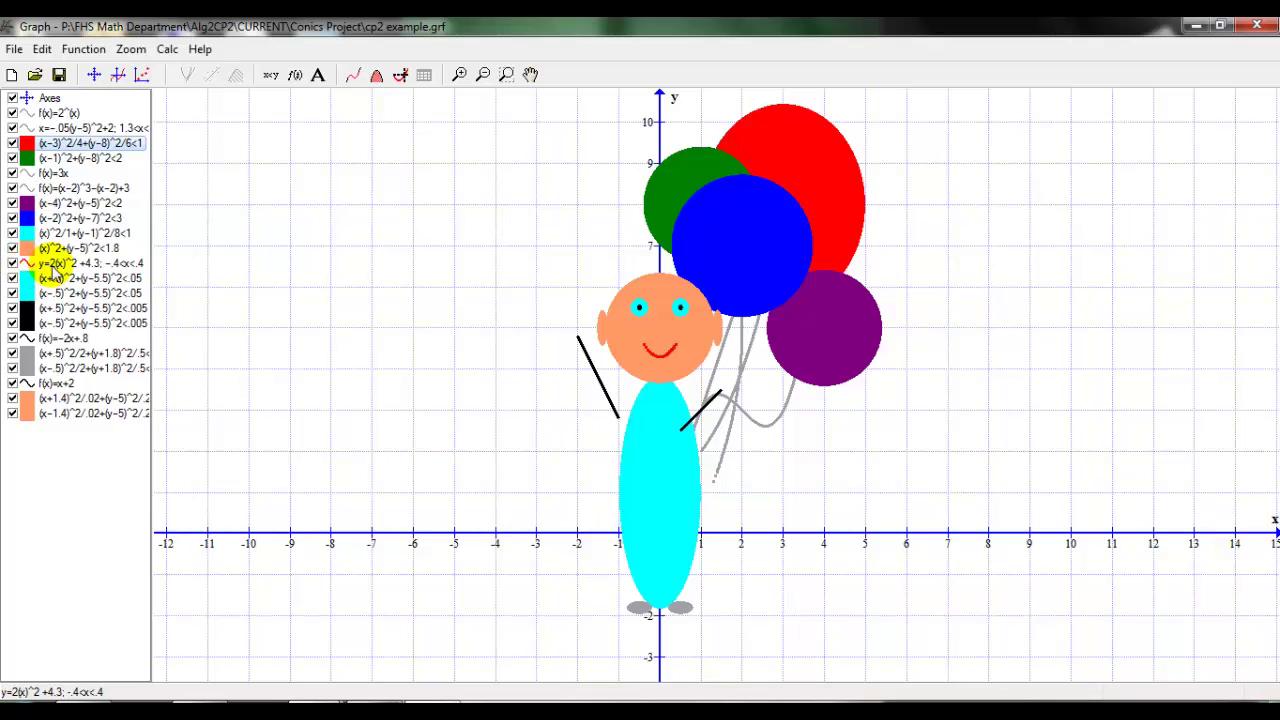
Open the smile relation y=2(x)^2+4.3 and select its -.4<x<.4 constraint for editing
double_click(55, 264)
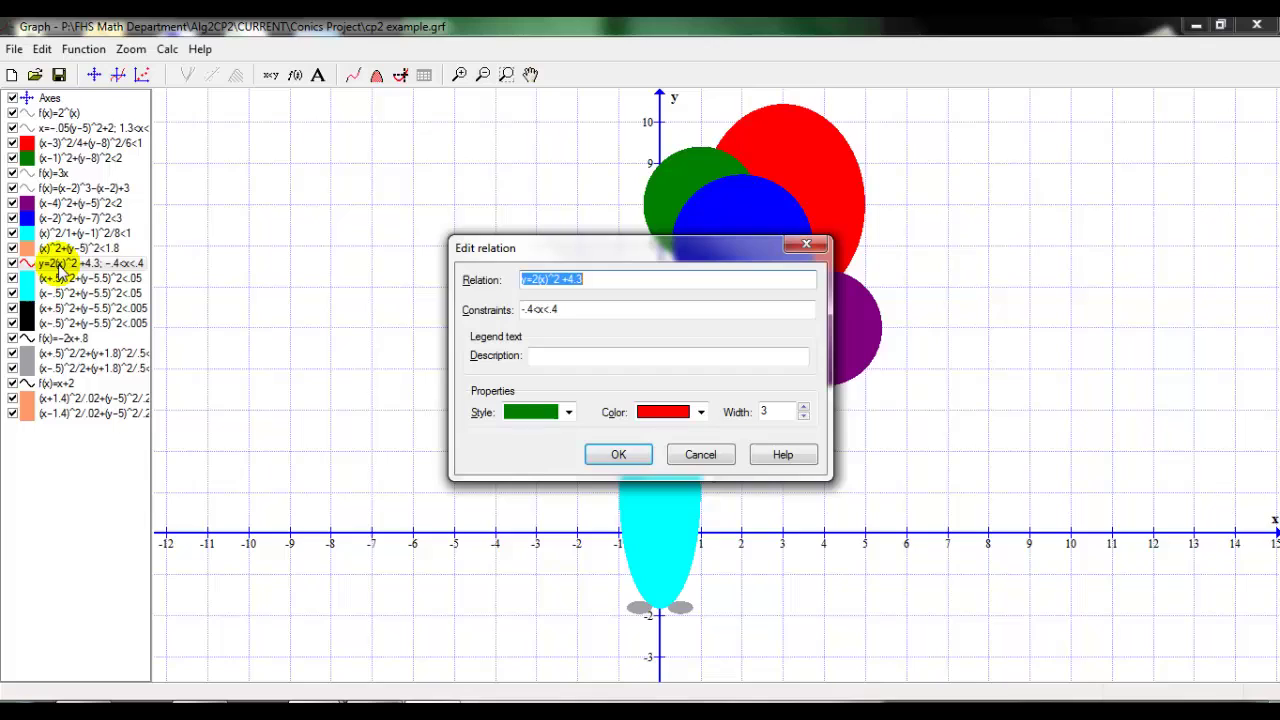
click(562, 309)
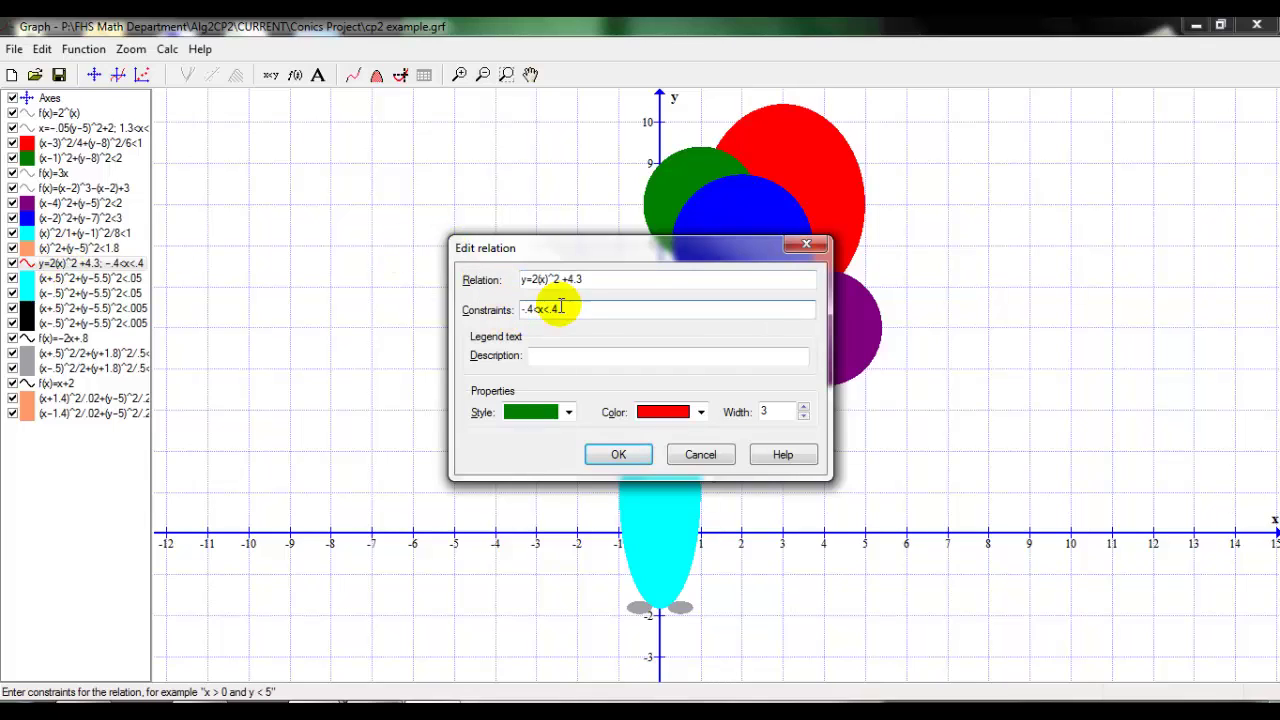
drag(594, 308, 500, 308)
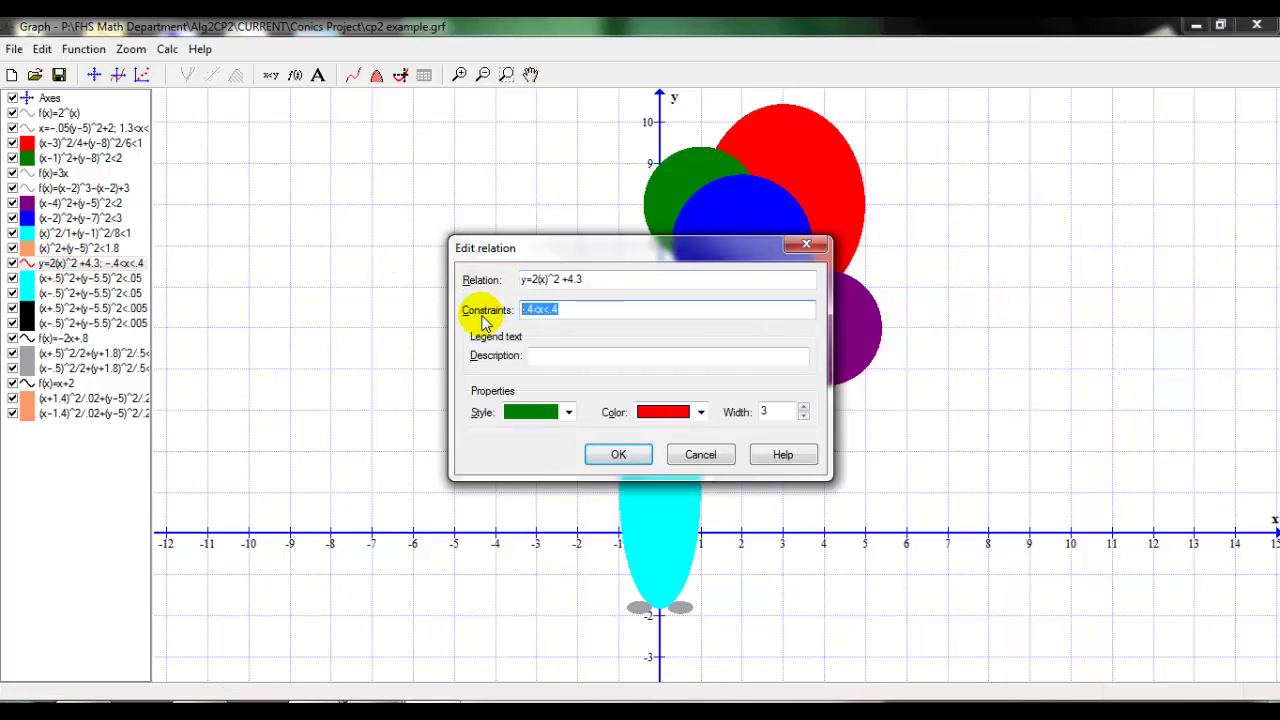
click(524, 309)
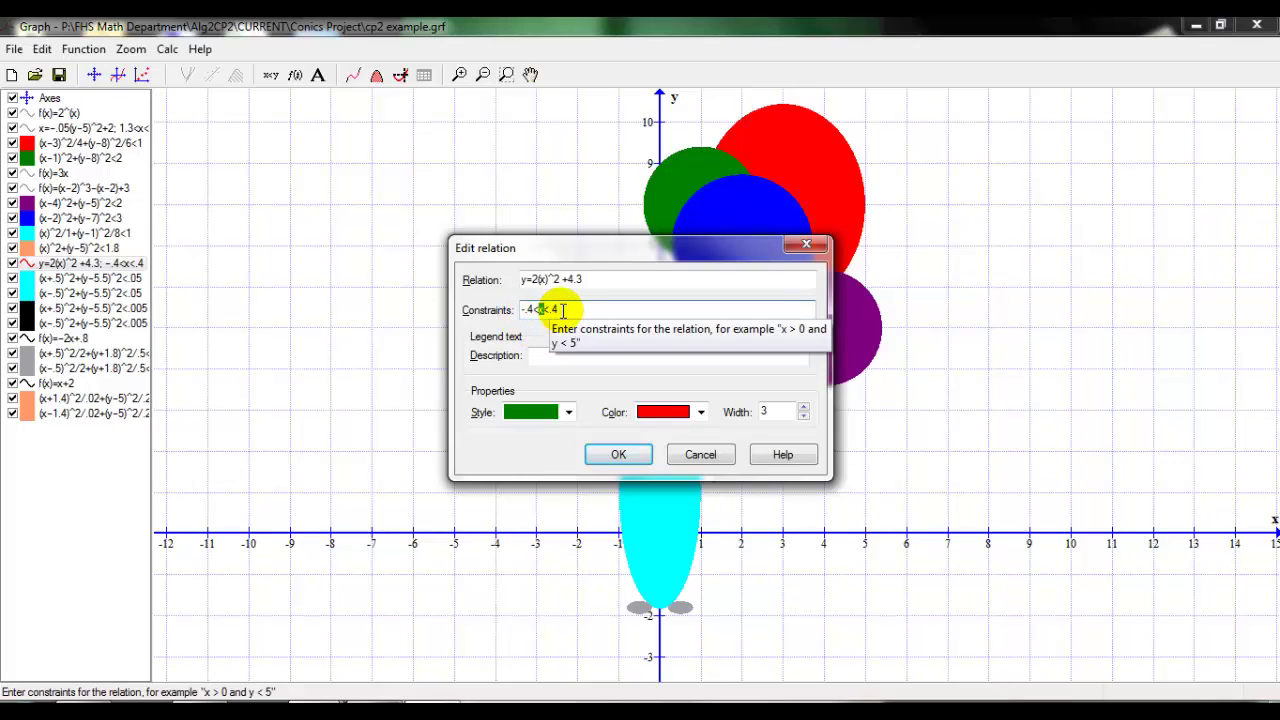
click(566, 311)
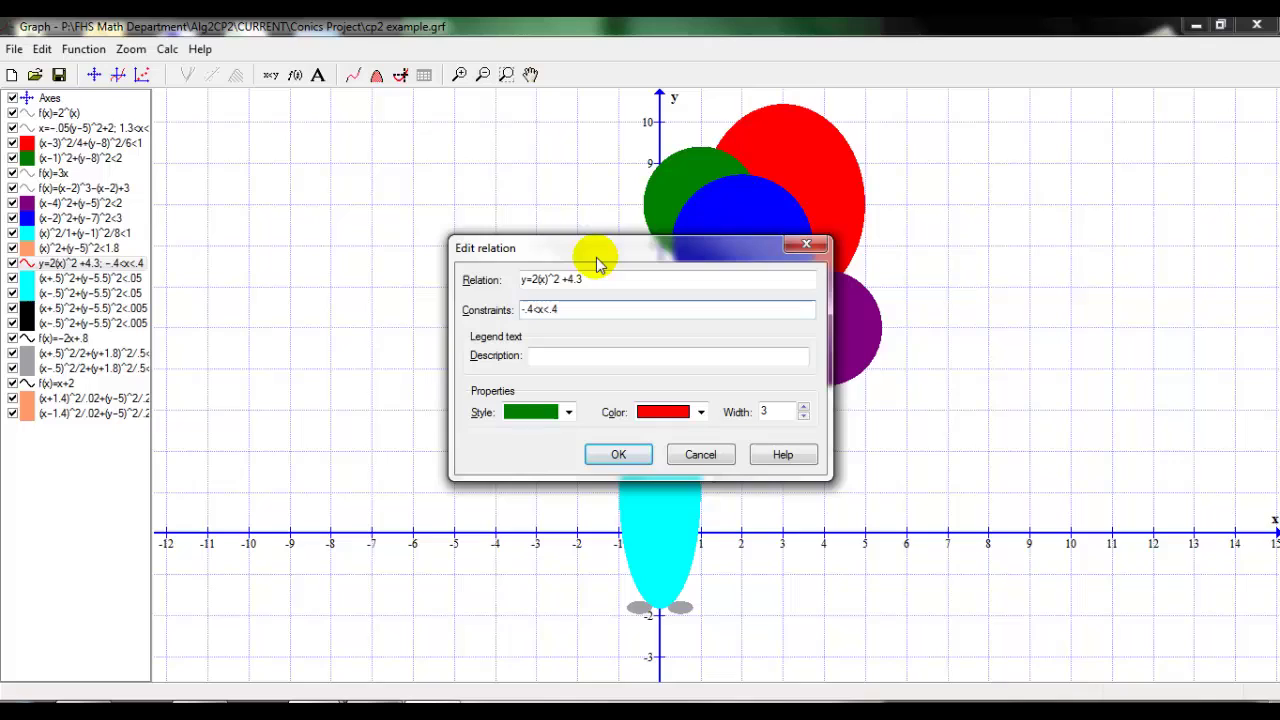
click(534, 309)
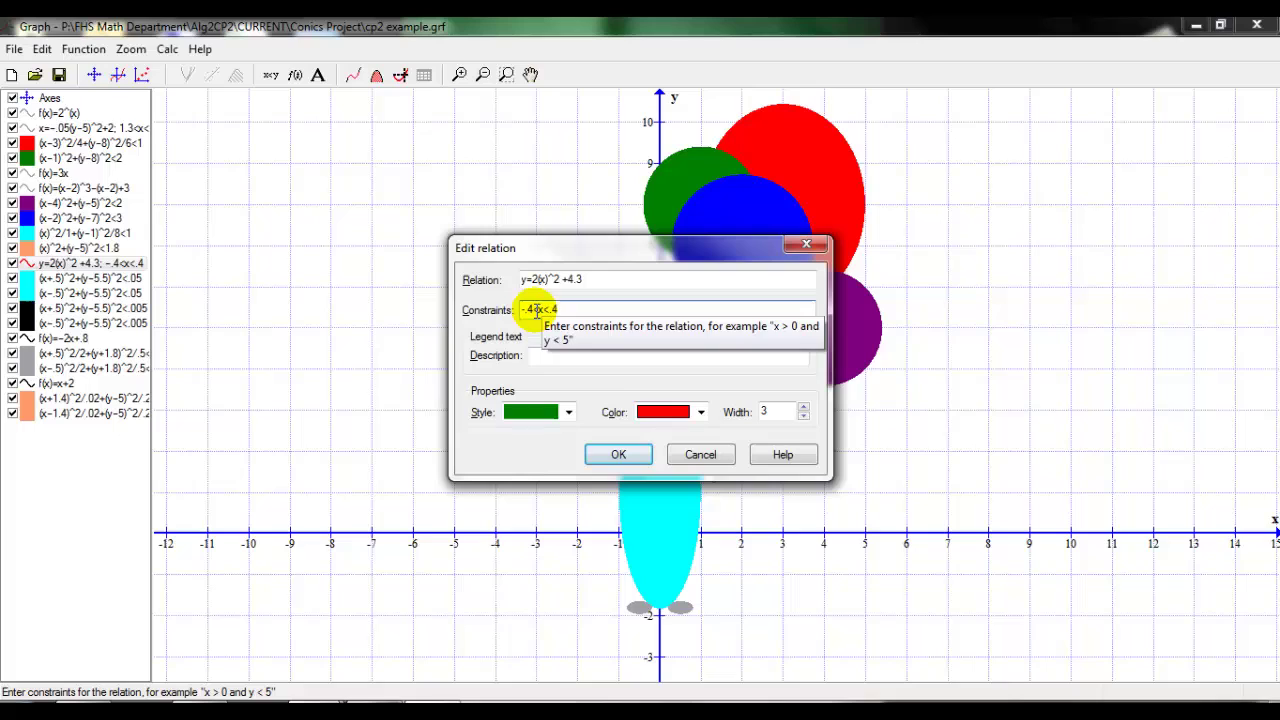
double_click(530, 310)
Rewrite the smile's constraint as -1<x<1 and apply it
text(1)
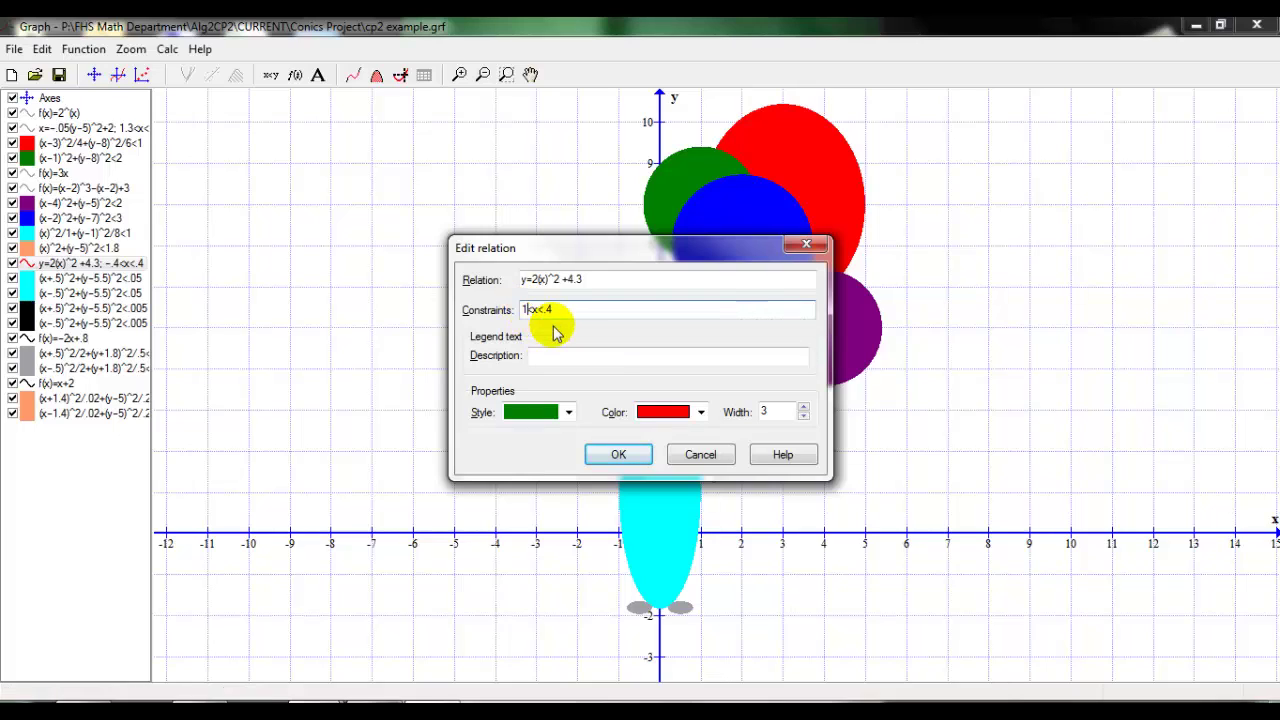
click(618, 455)
key(Home)
text(-)
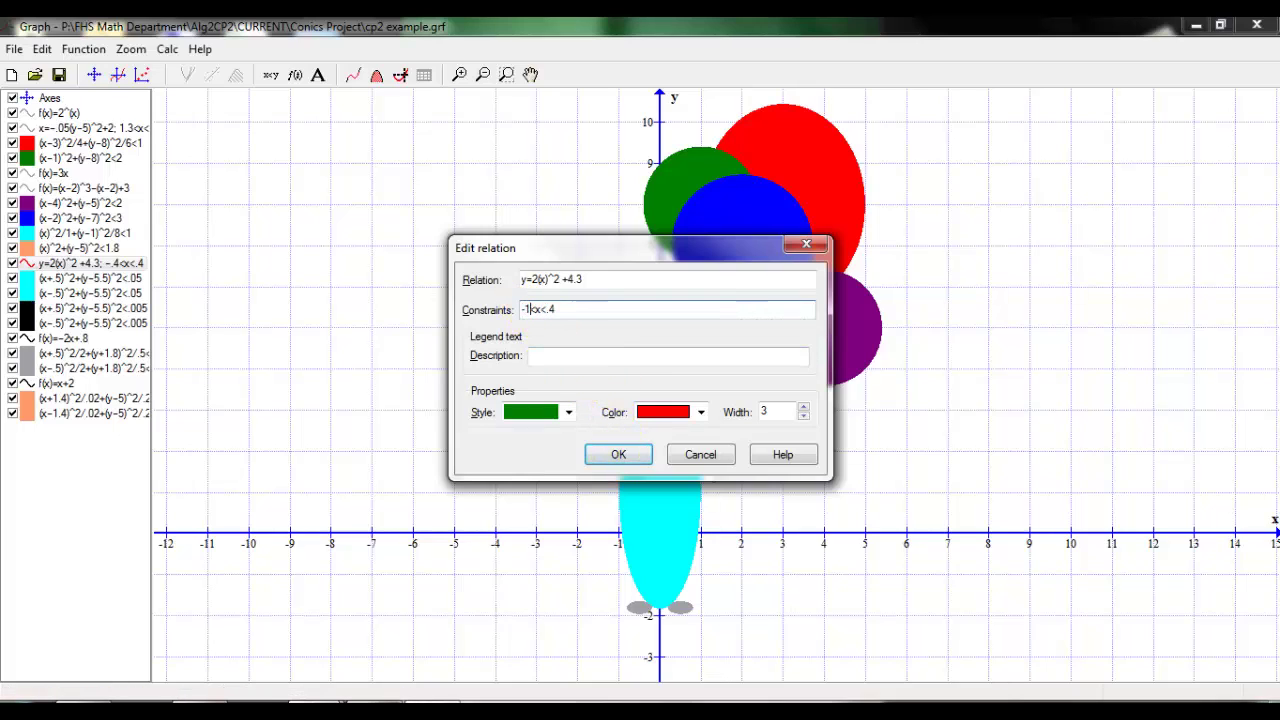
click(590, 310)
key(BackSpace)
key(BackSpace)
text(1)
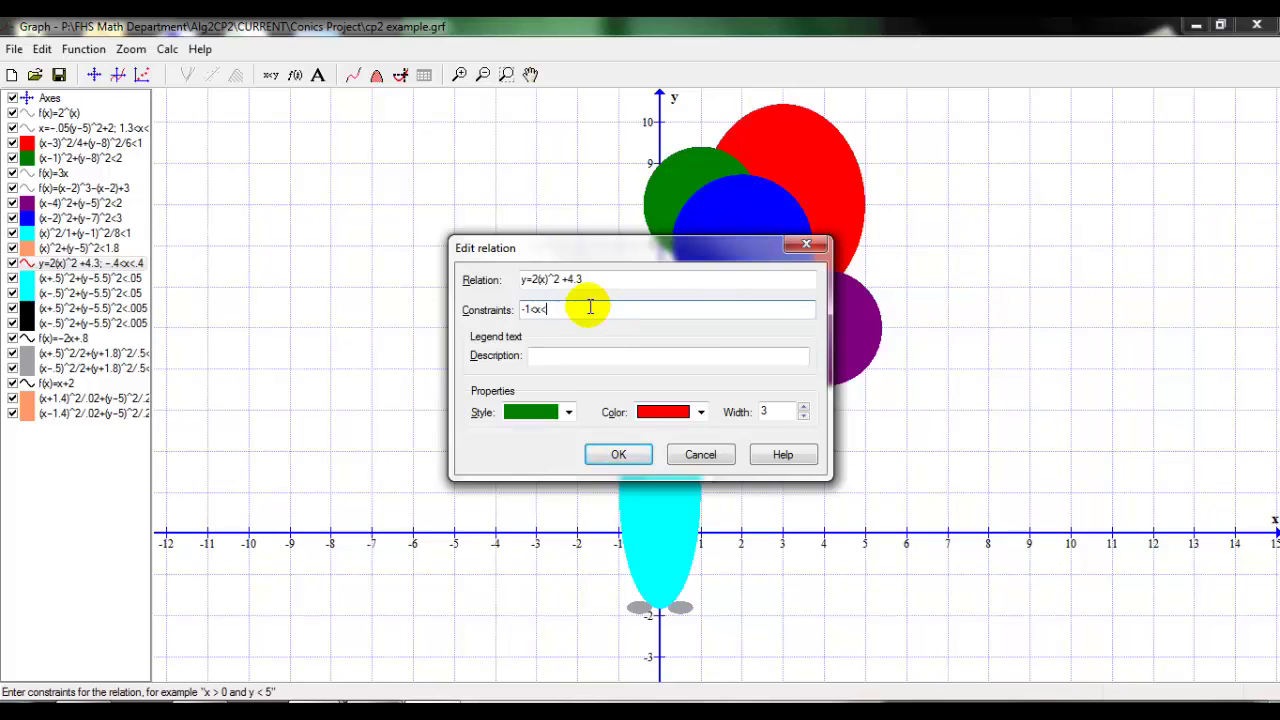
key(Return)
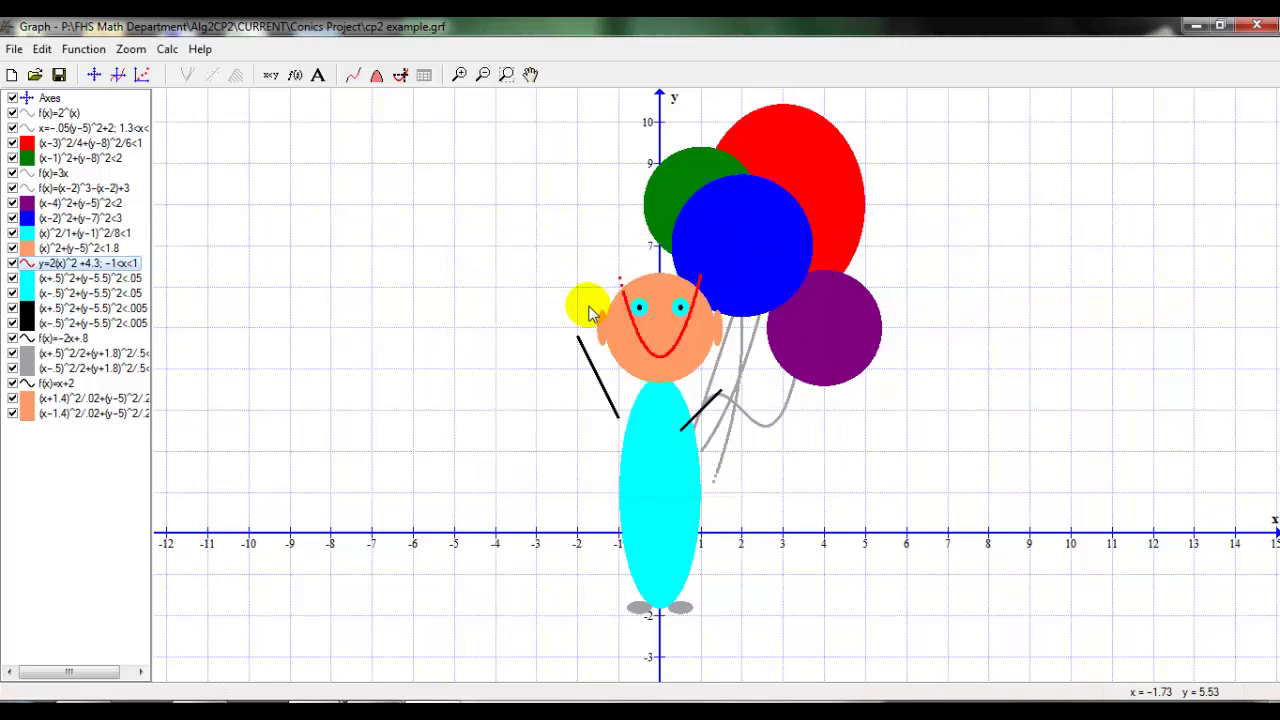
Change the y=2(x)^2+4.3 smile constraint from -1<x<1 back to -.4<x<.4
click(50, 275)
double_click(50, 265)
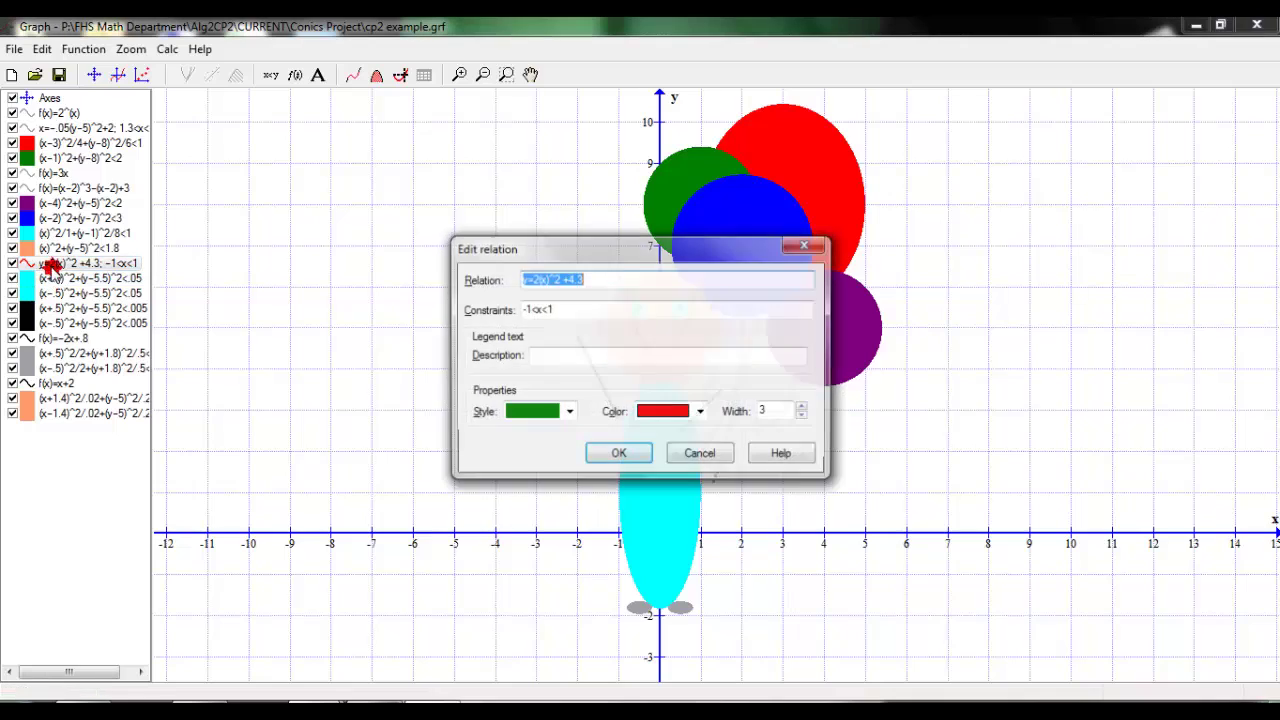
click(533, 309)
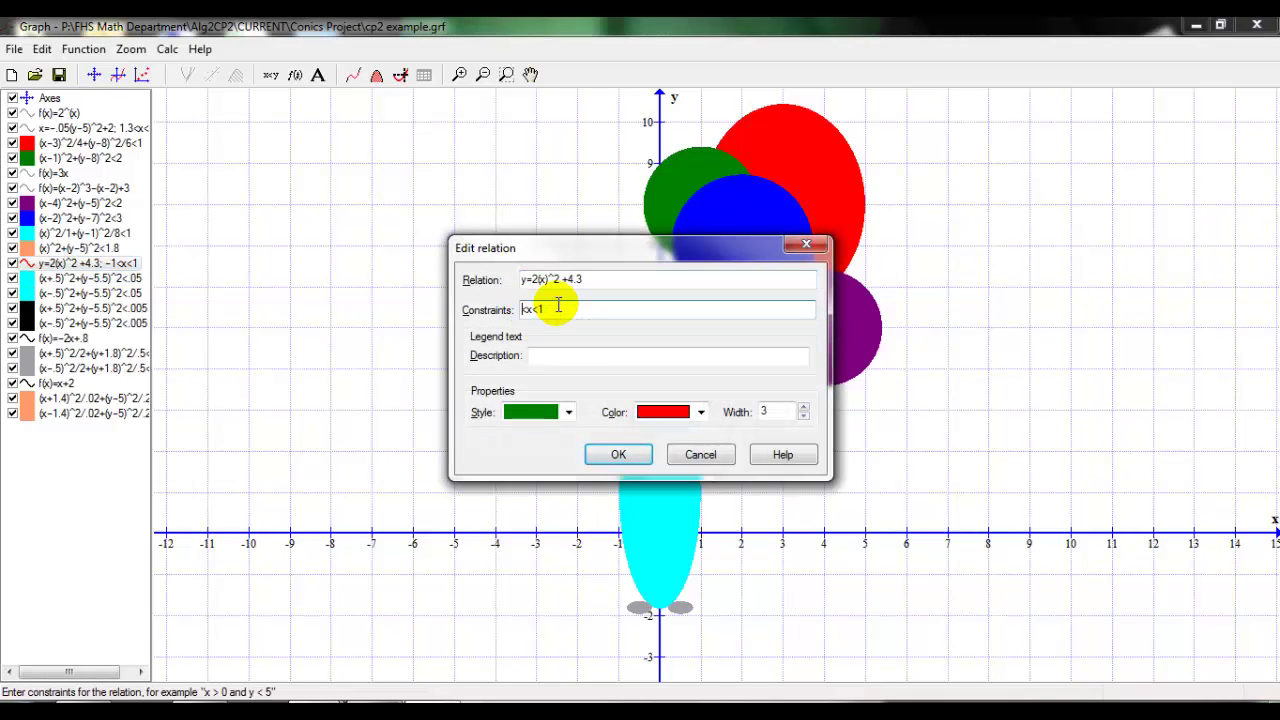
text(-.4<)
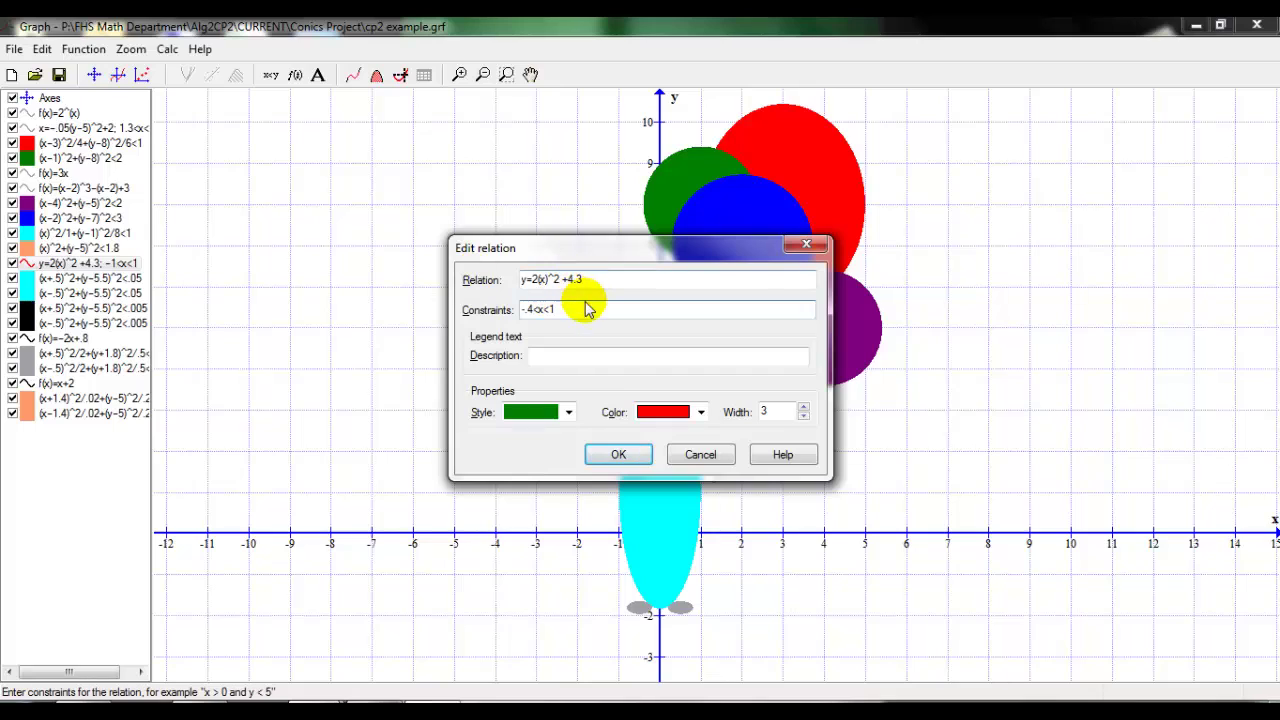
click(585, 308)
key(BackSpace)
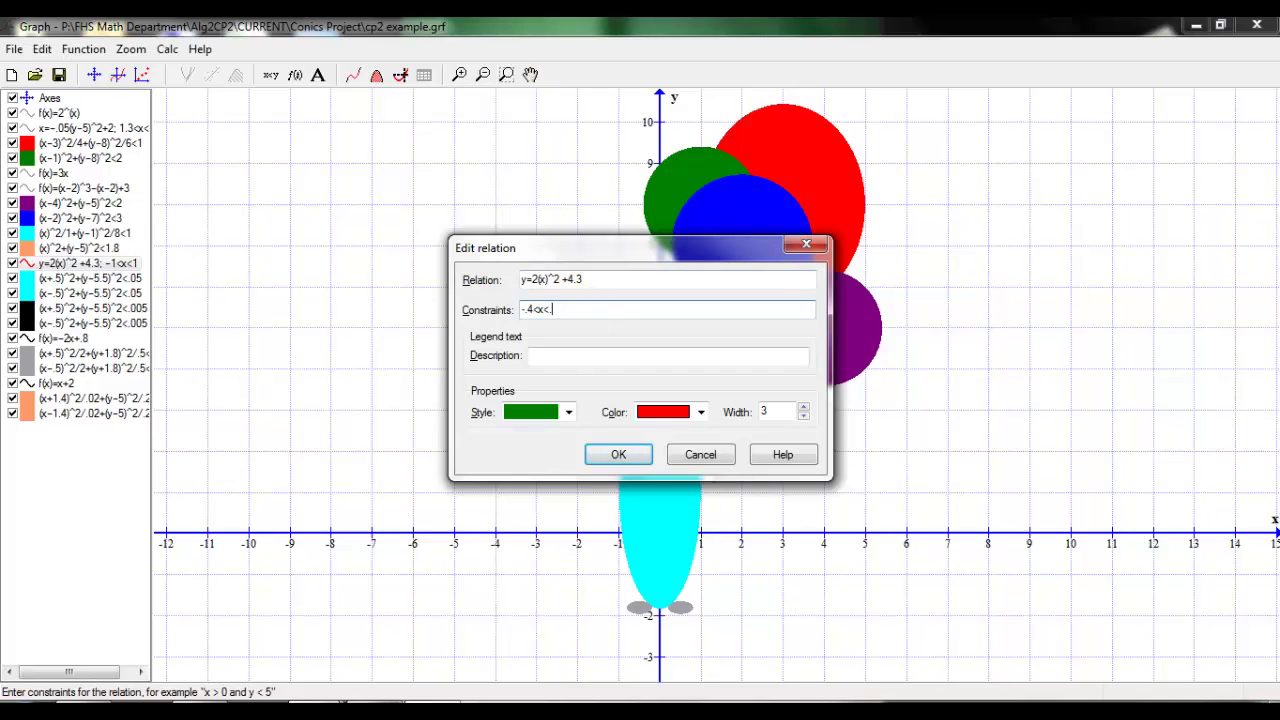
text(.4)
key(Return)
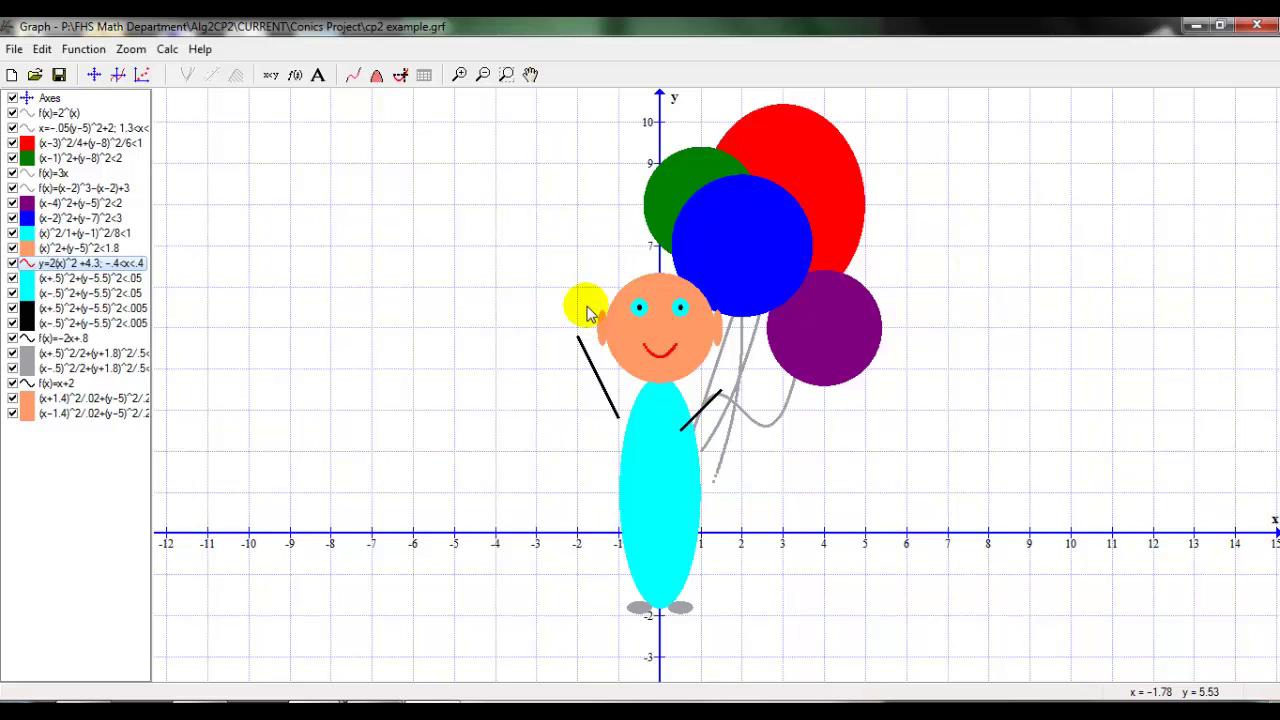
Check the smile's -.4<x<.4 constraint and close the editor without changes
double_click(78, 262)
click(535, 314)
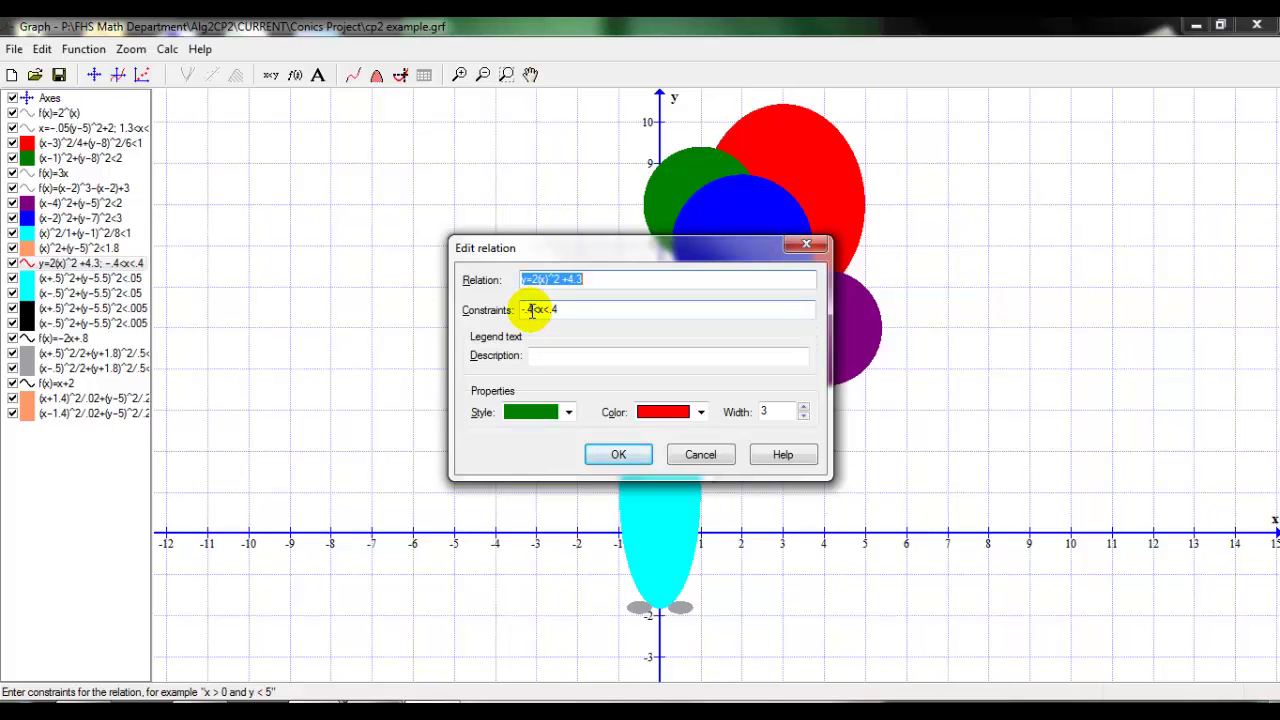
click(618, 454)
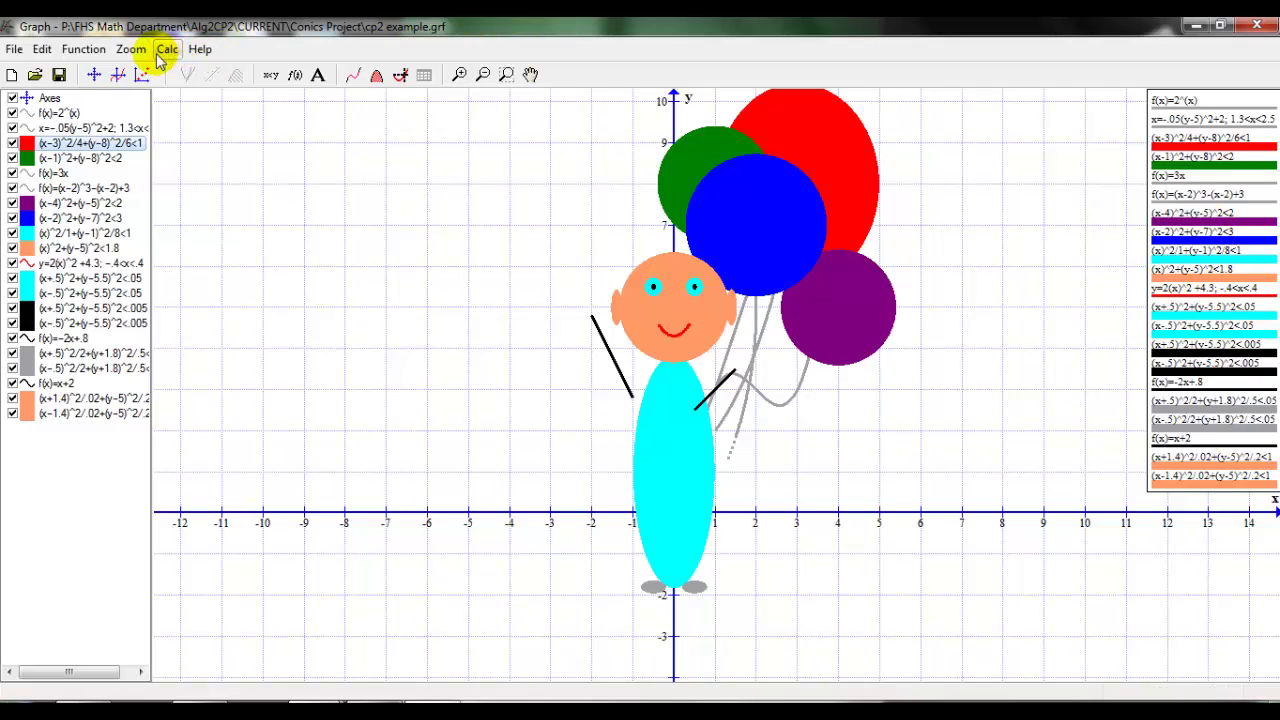
Turn off the x- and y-axis grid lines and set the axes style to None
click(94, 78)
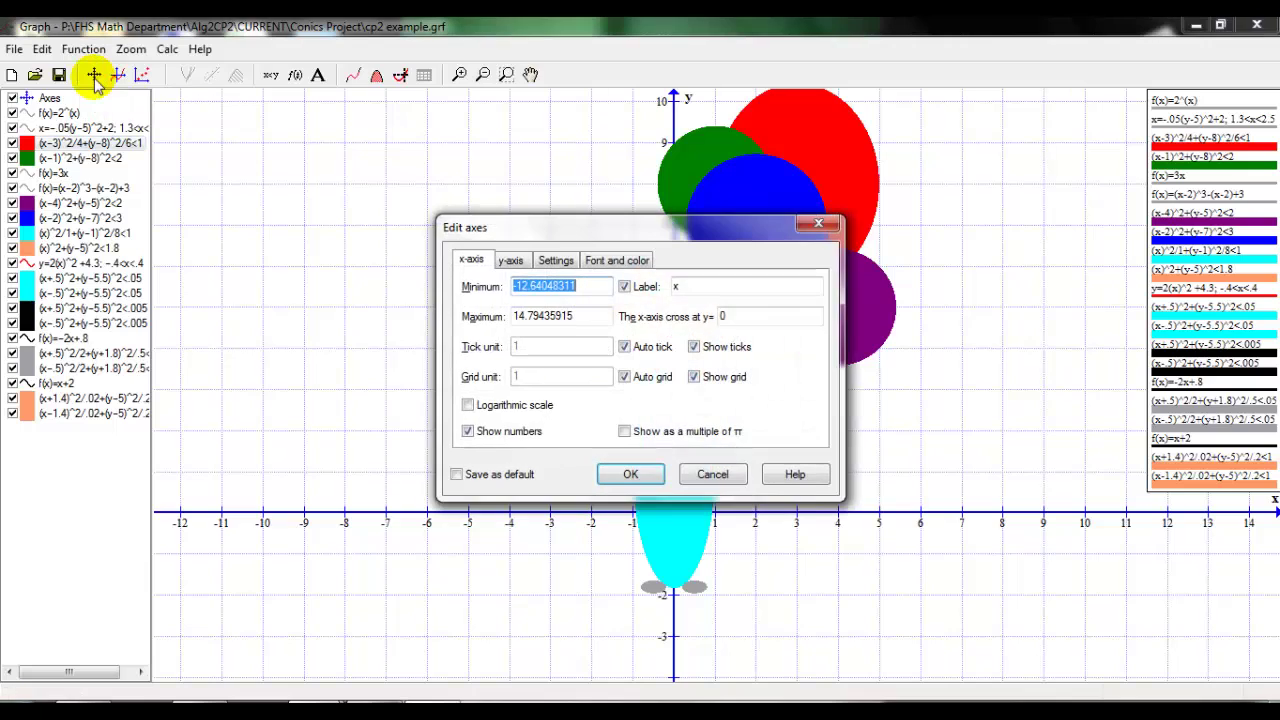
click(696, 380)
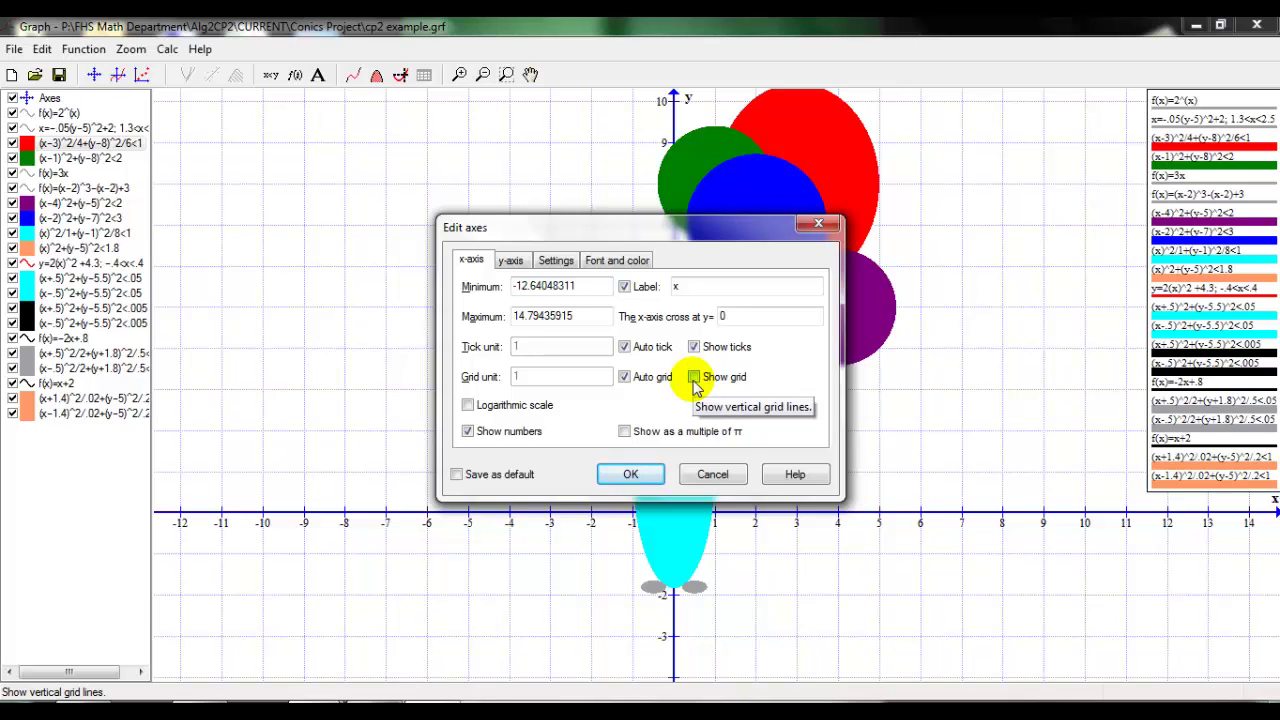
click(515, 262)
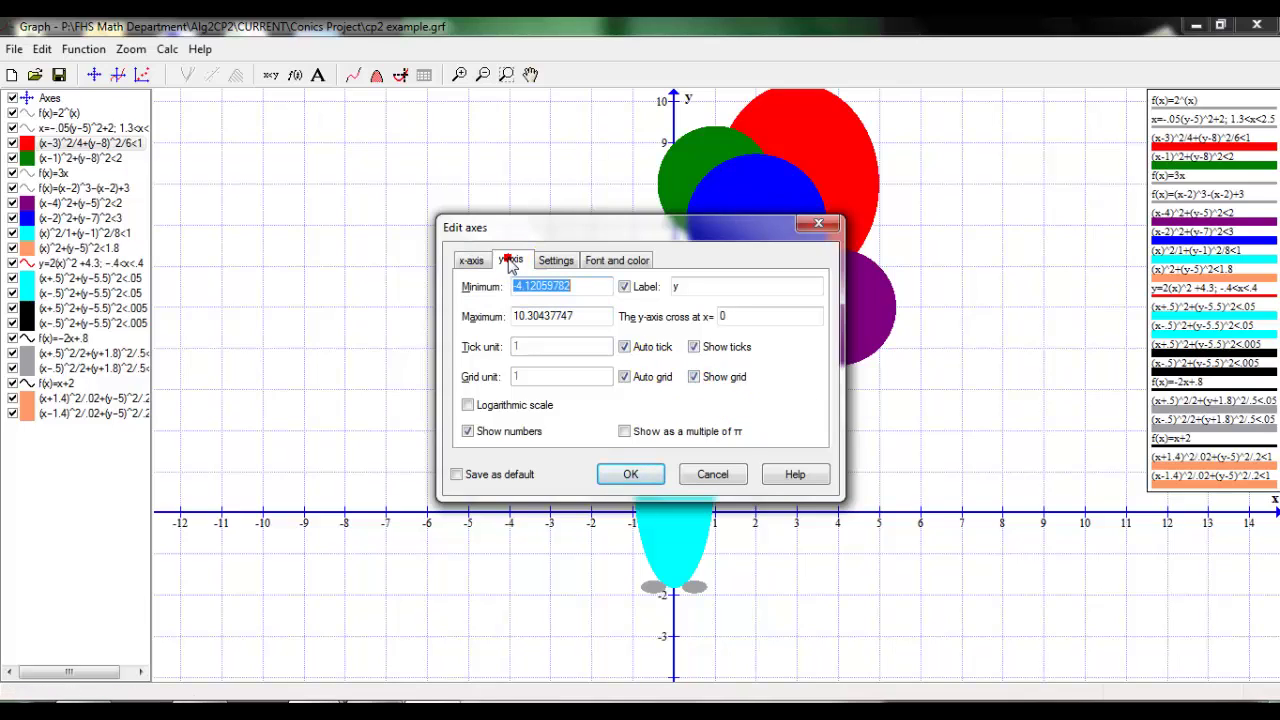
click(695, 379)
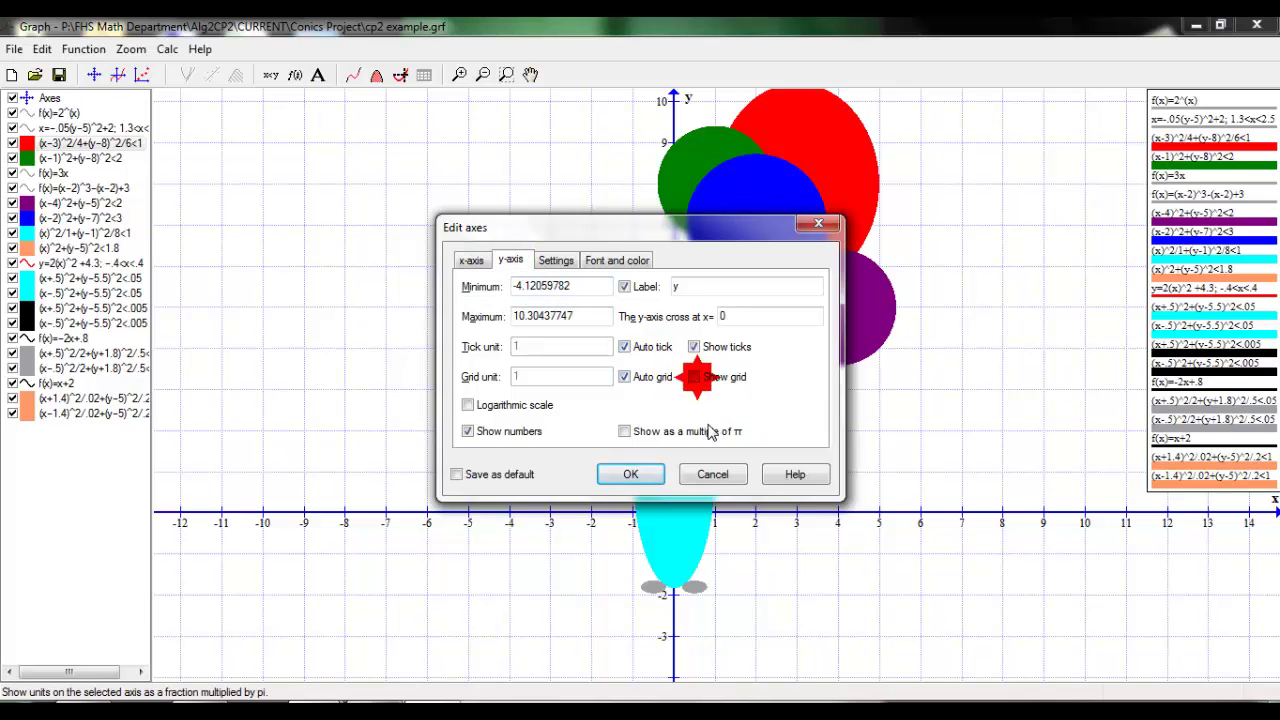
click(553, 264)
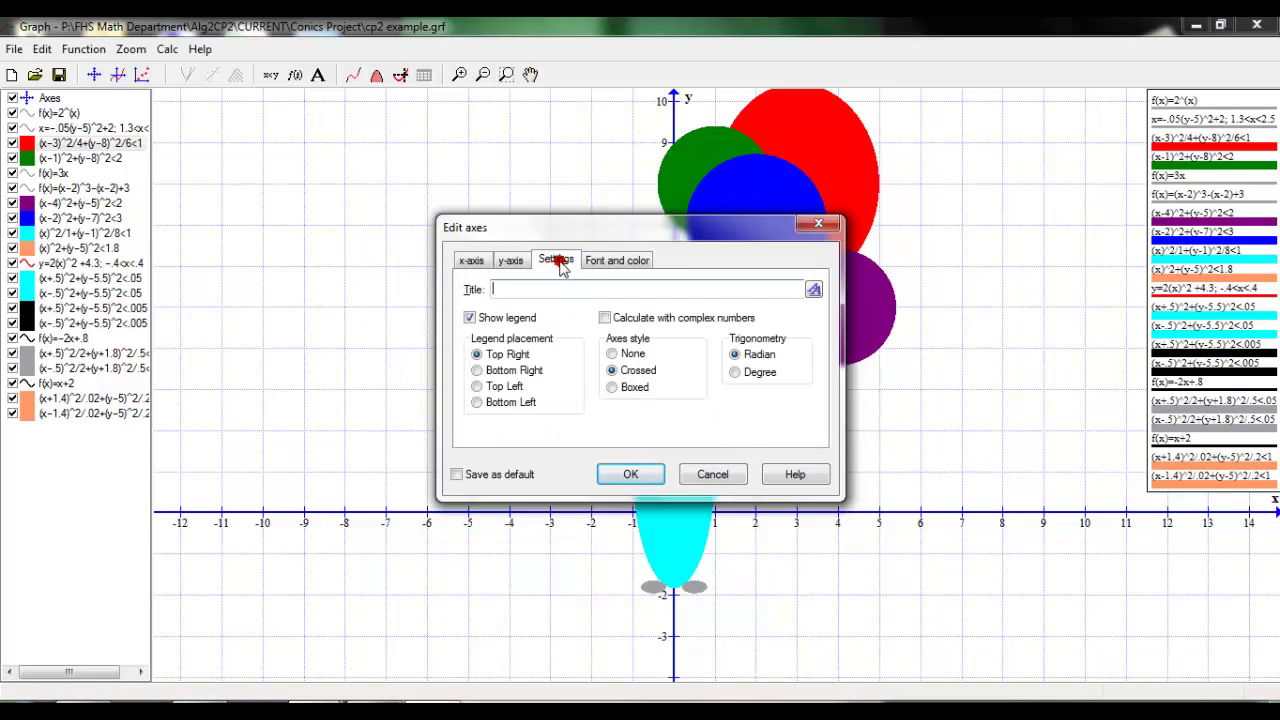
click(613, 353)
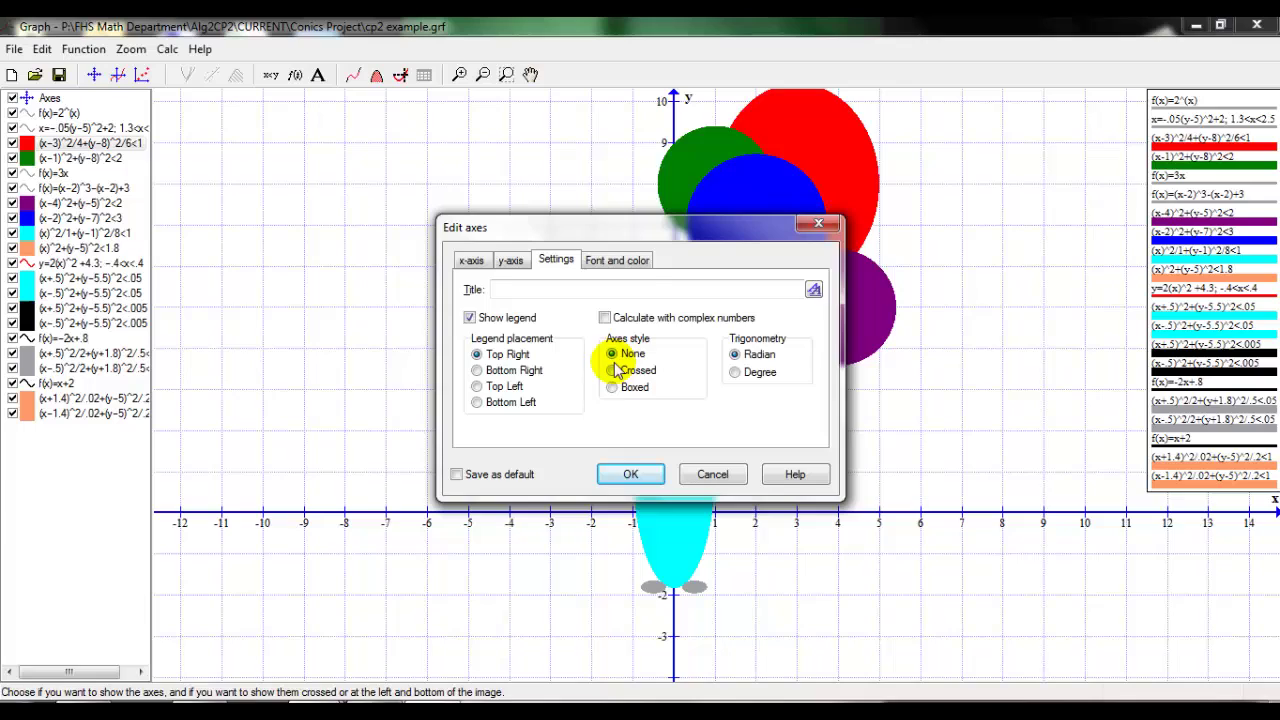
click(633, 474)
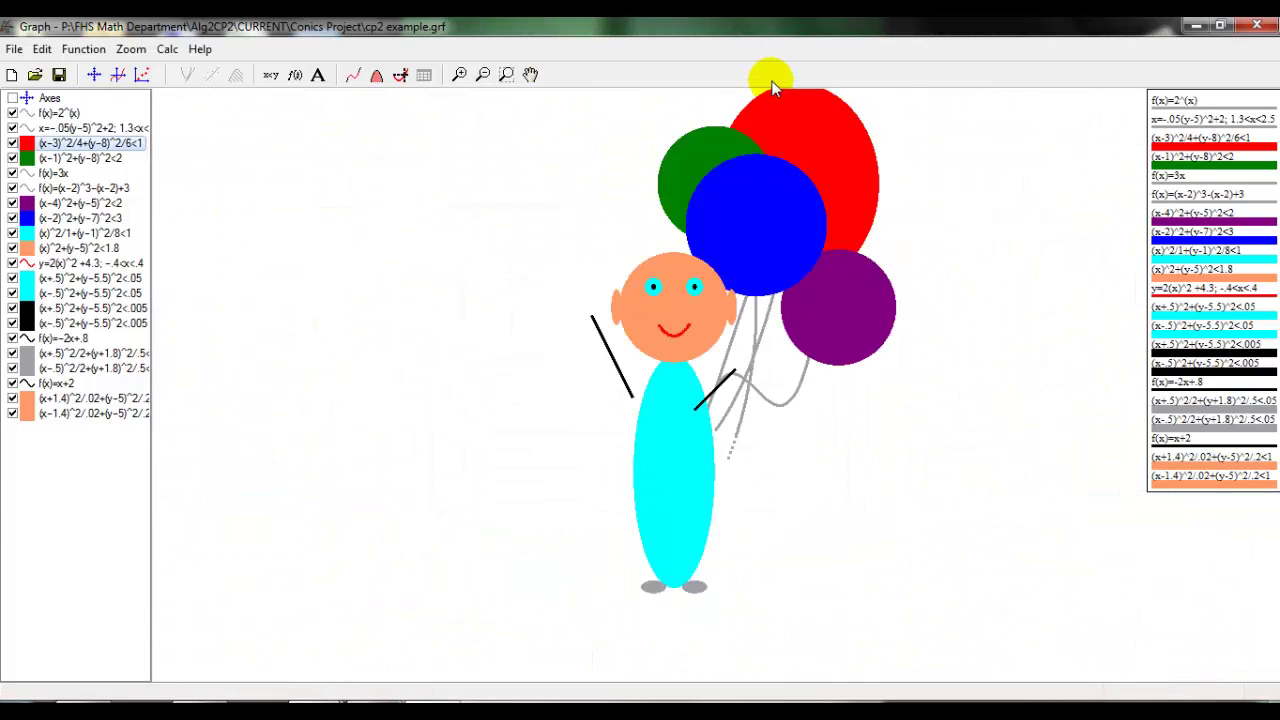
Pan the drawing slightly left and down with the Move tool
click(530, 76)
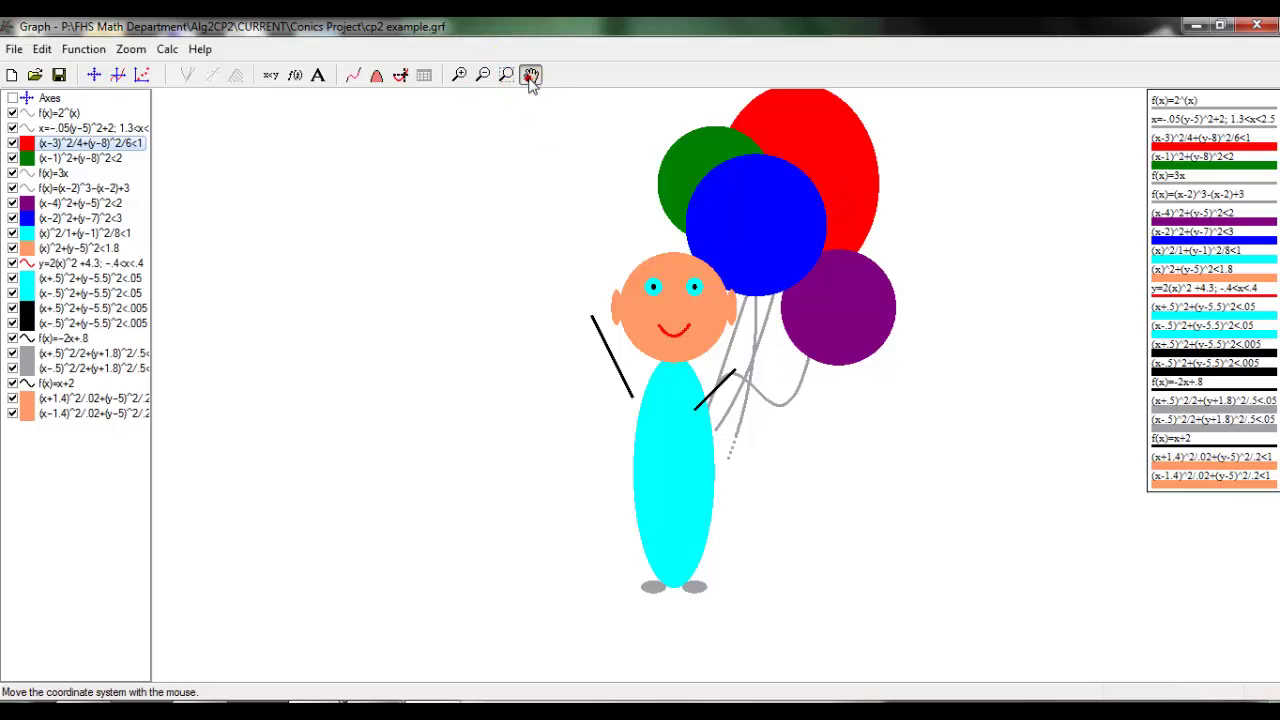
drag(1083, 363, 1067, 388)
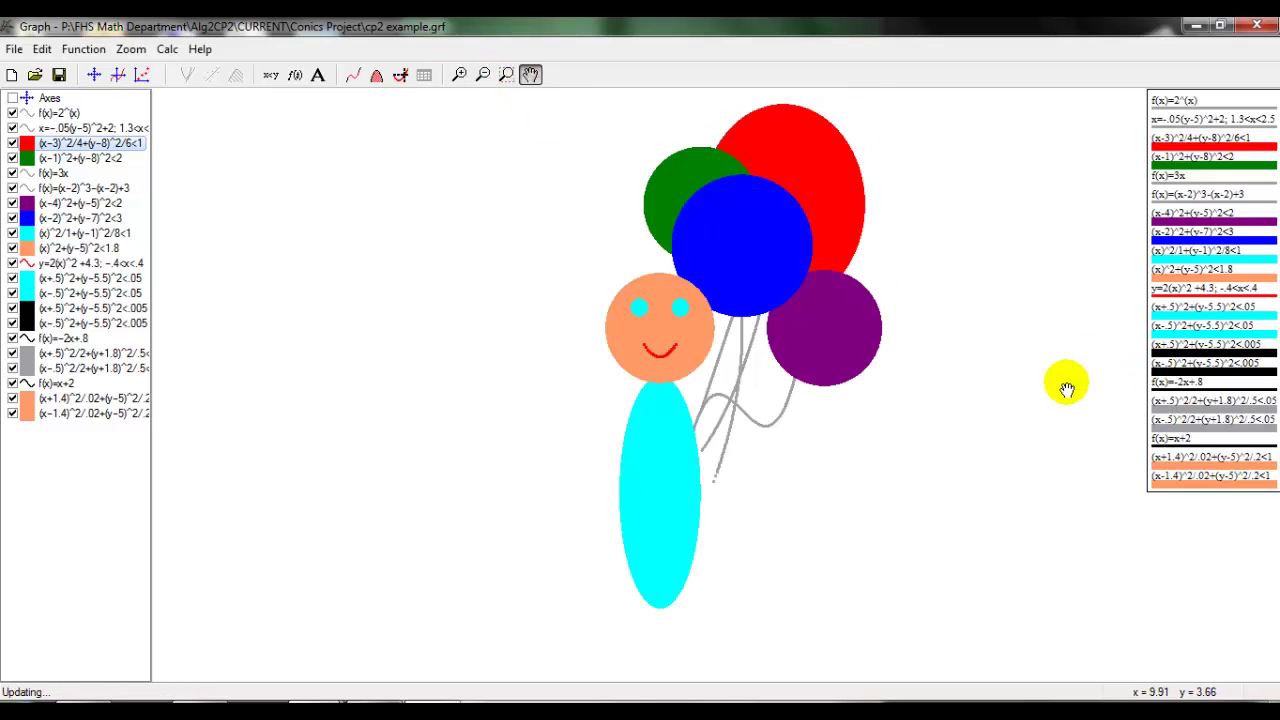
click(1043, 354)
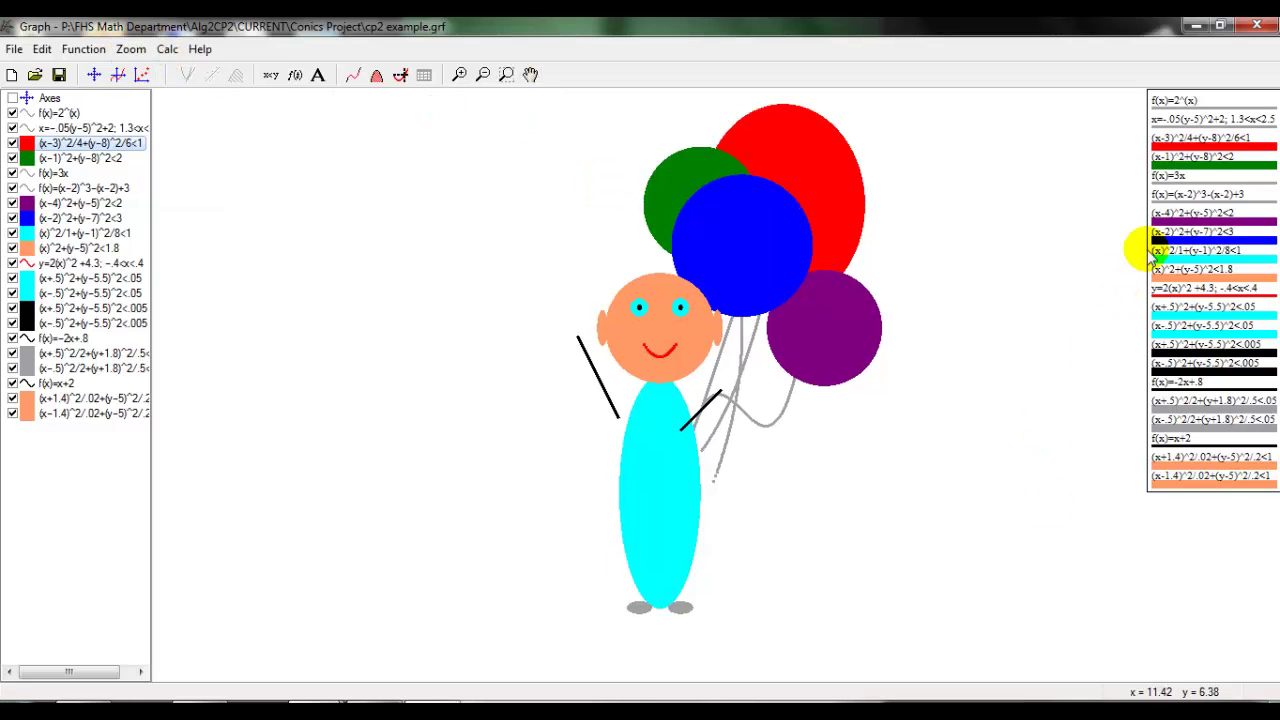
Uncheck Show legend from the legend's right-click menu
right_click(1206, 182)
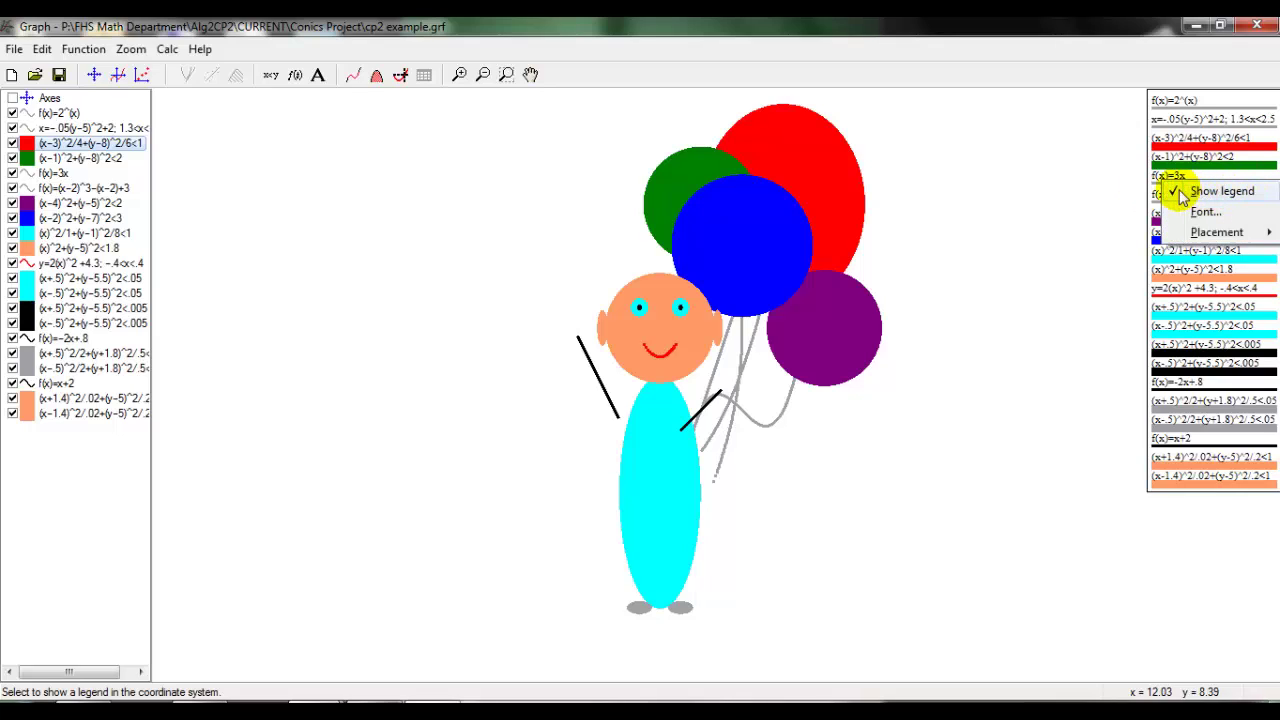
click(1204, 194)
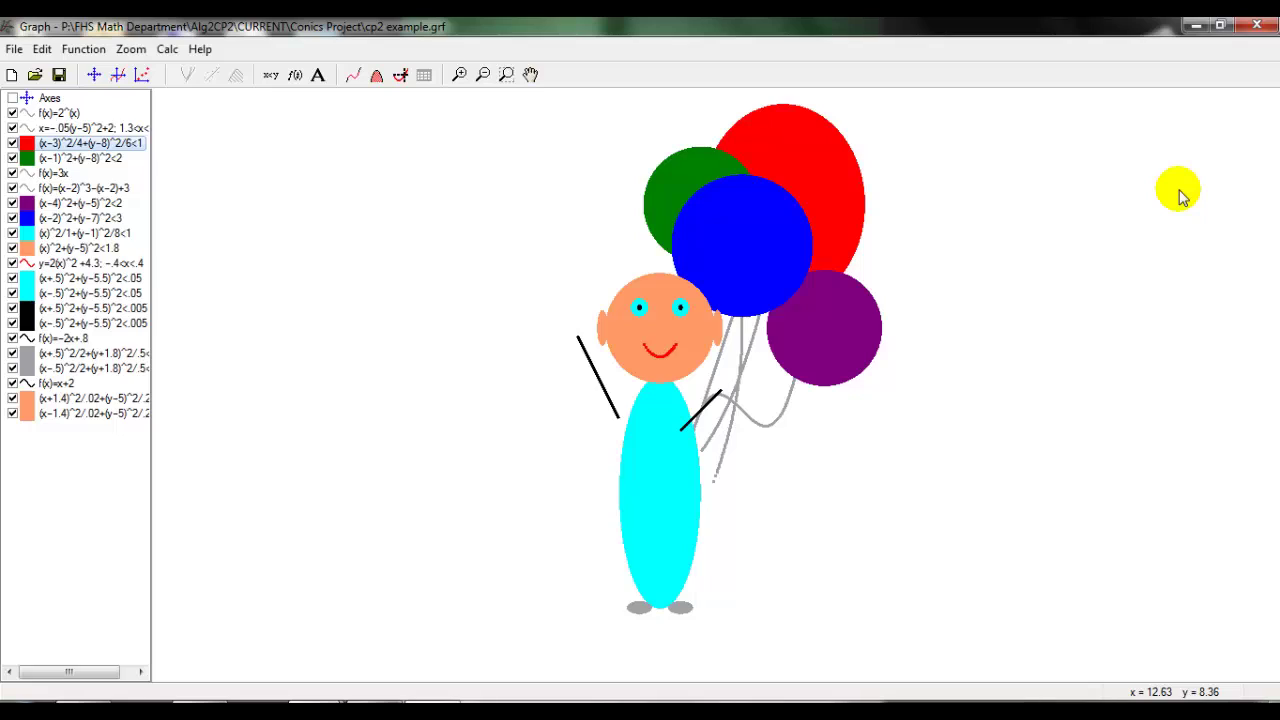